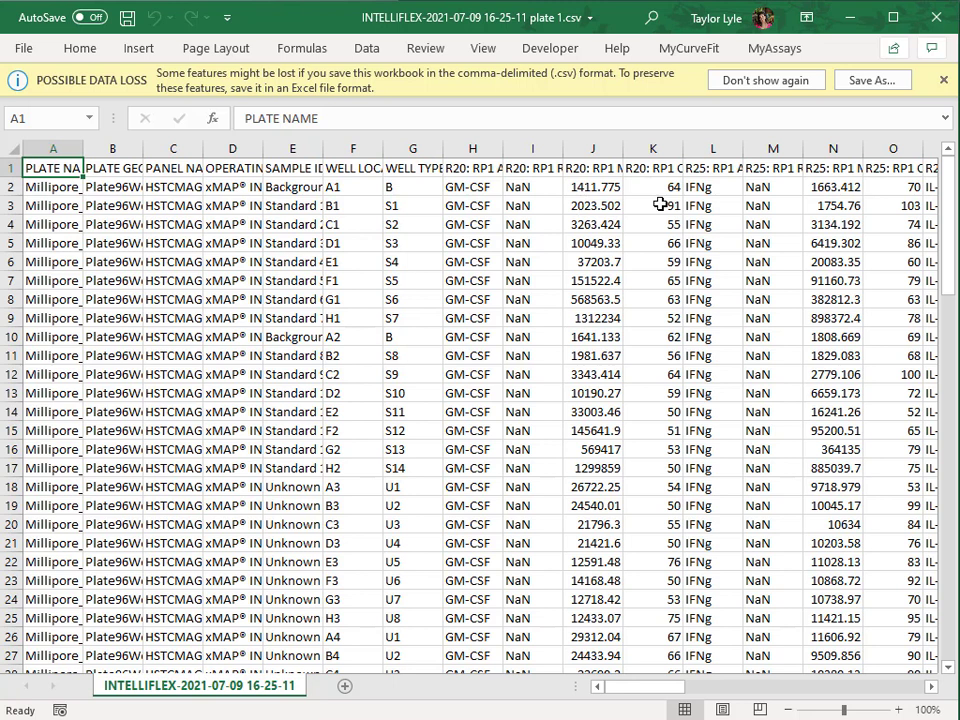
- Close the CSV workbook and start a new multiplex protocol in MyAssays Explorer, with the data coming from a file
{"action": "left_click", "coordinate": [936, 24]}
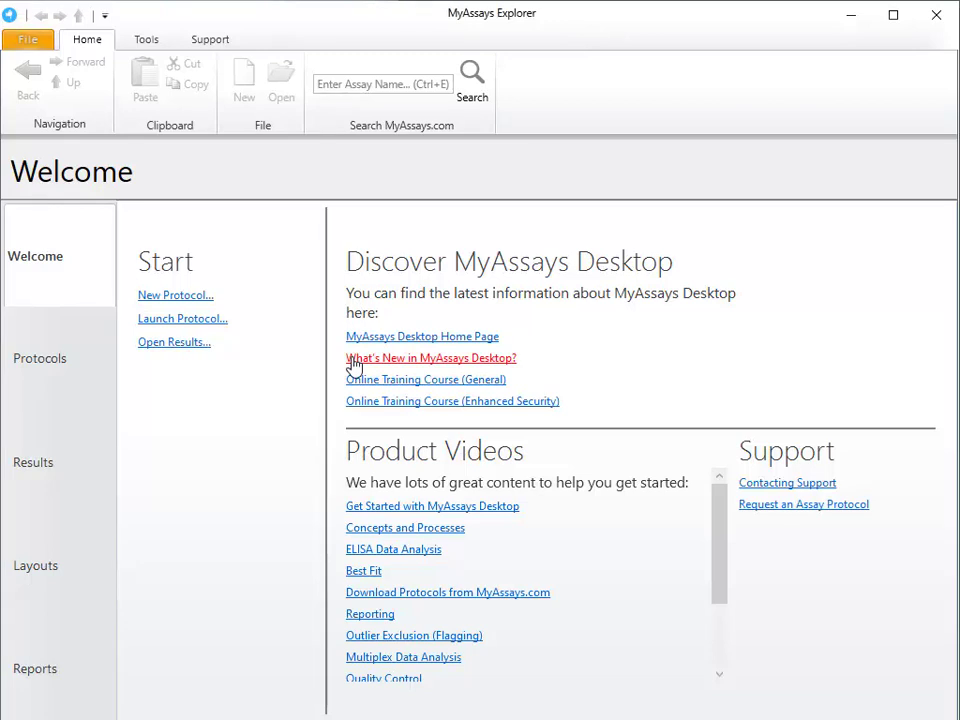
{"action": "left_click", "coordinate": [176, 296]}
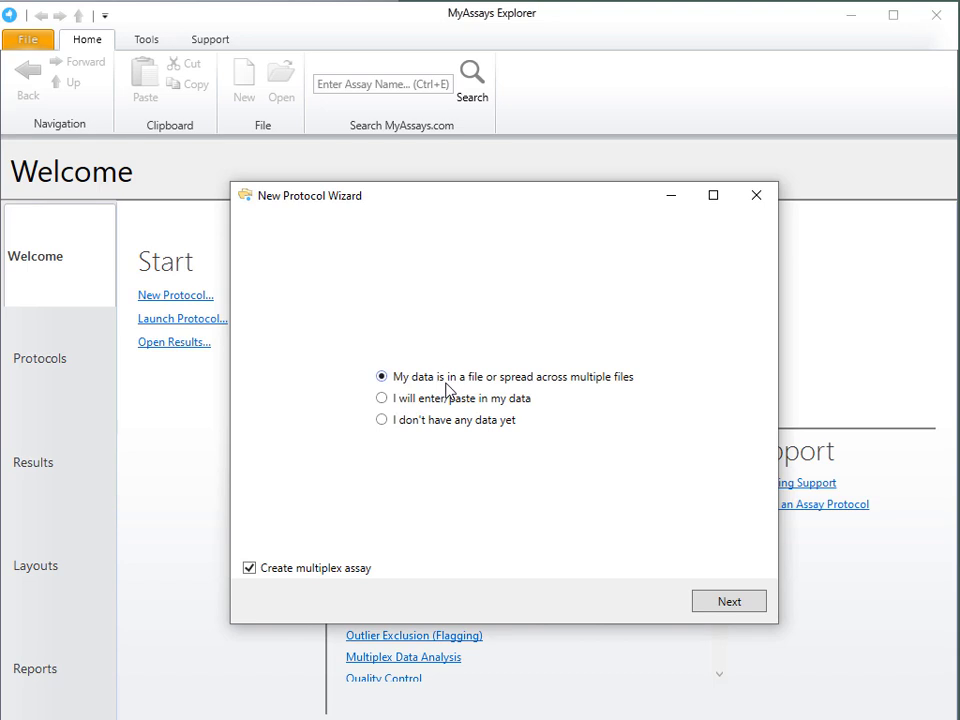
{"action": "left_click", "coordinate": [719, 609]}
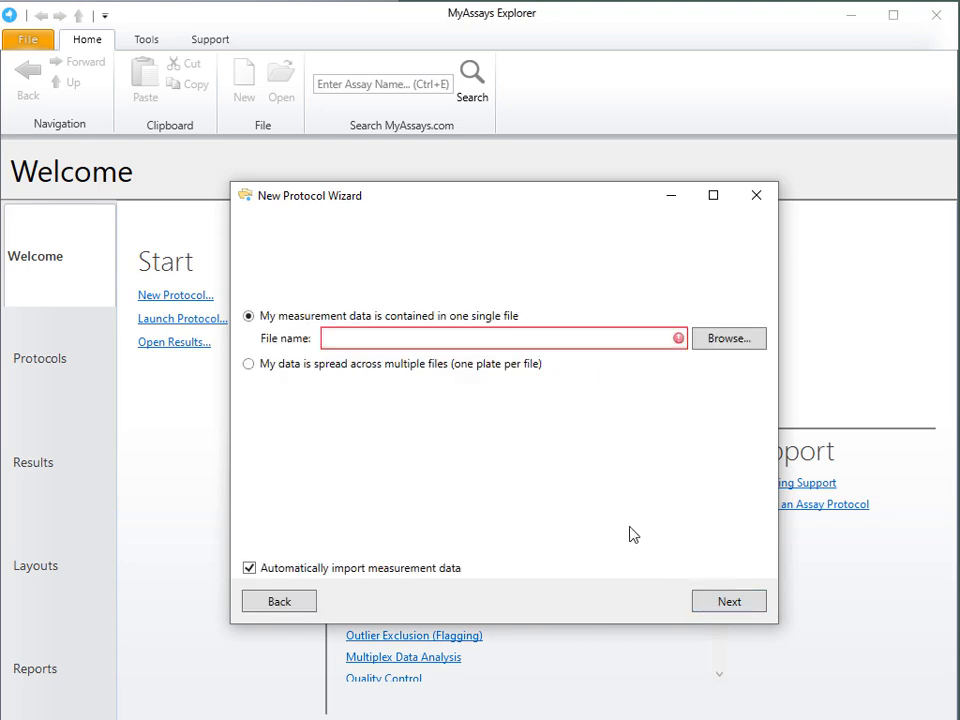
{"action": "left_click", "coordinate": [729, 341]}
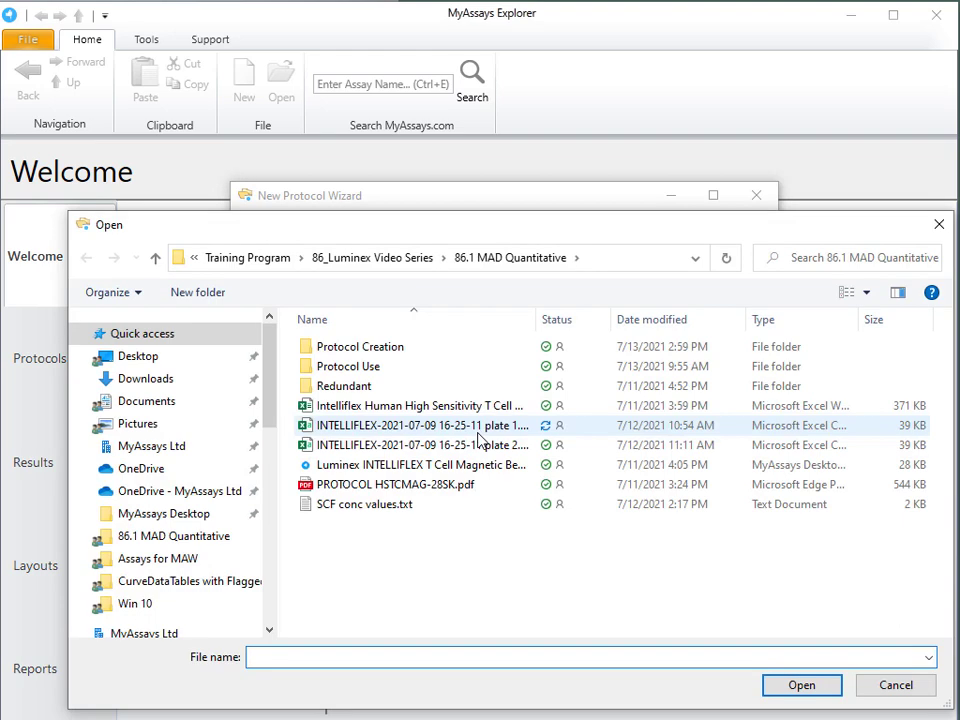
{"action": "left_click", "coordinate": [480, 425]}
{"action": "left_click", "coordinate": [784, 690]}
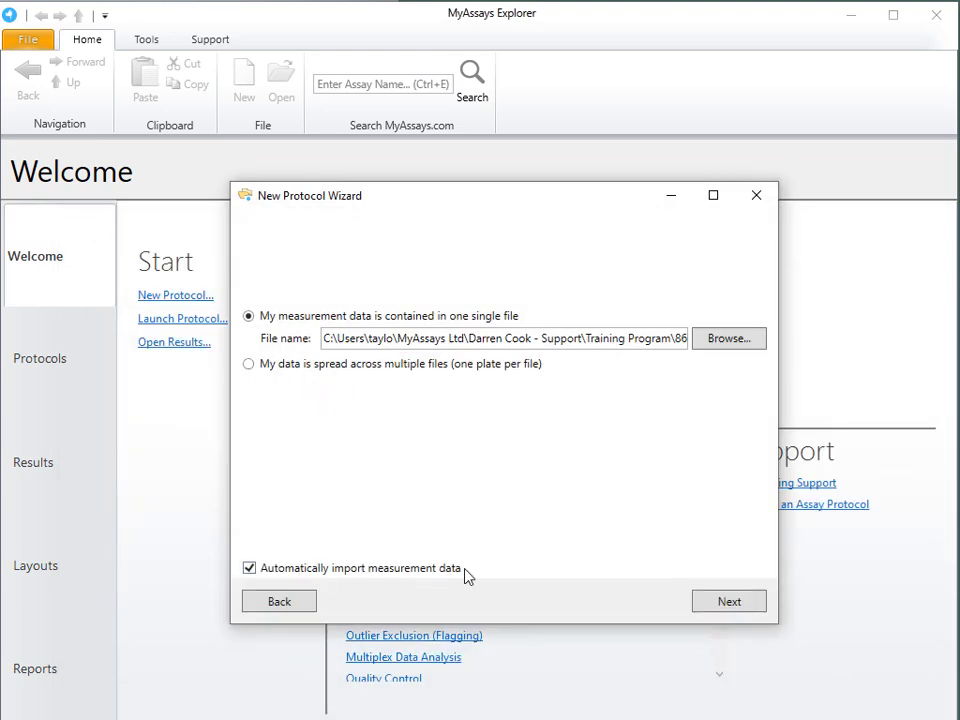
{"action": "left_click", "coordinate": [724, 610]}
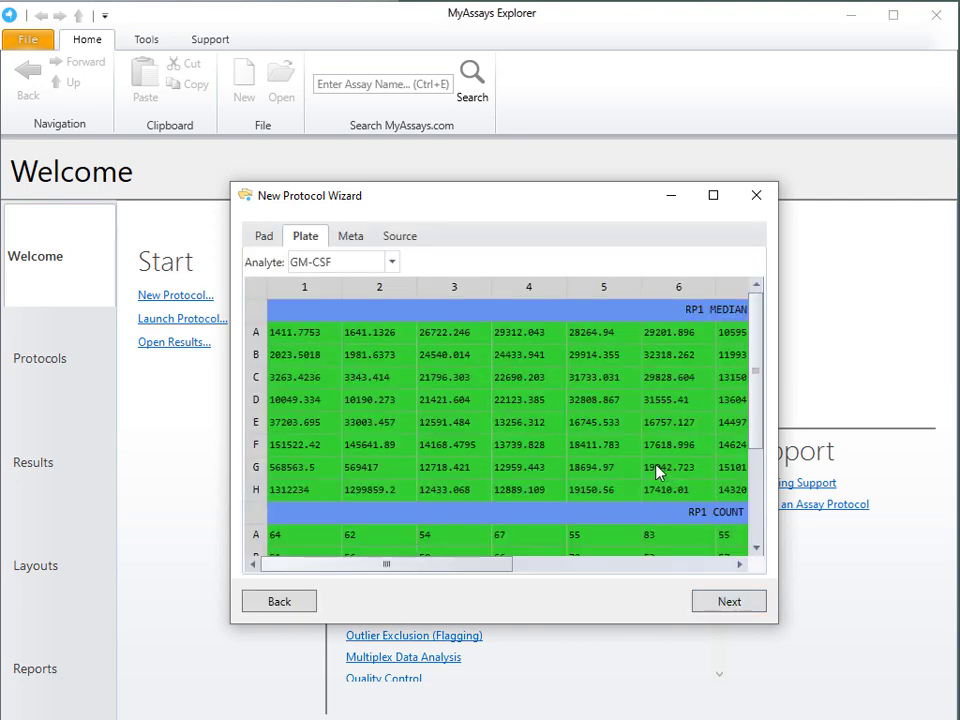
- Review the imported median and count plate data for GM-CSF, IL-4 and IFNg, plus the file's metadata
{"action": "scroll", "coordinate": [555, 390], "scroll_direction": "down", "scroll_amount": 3}
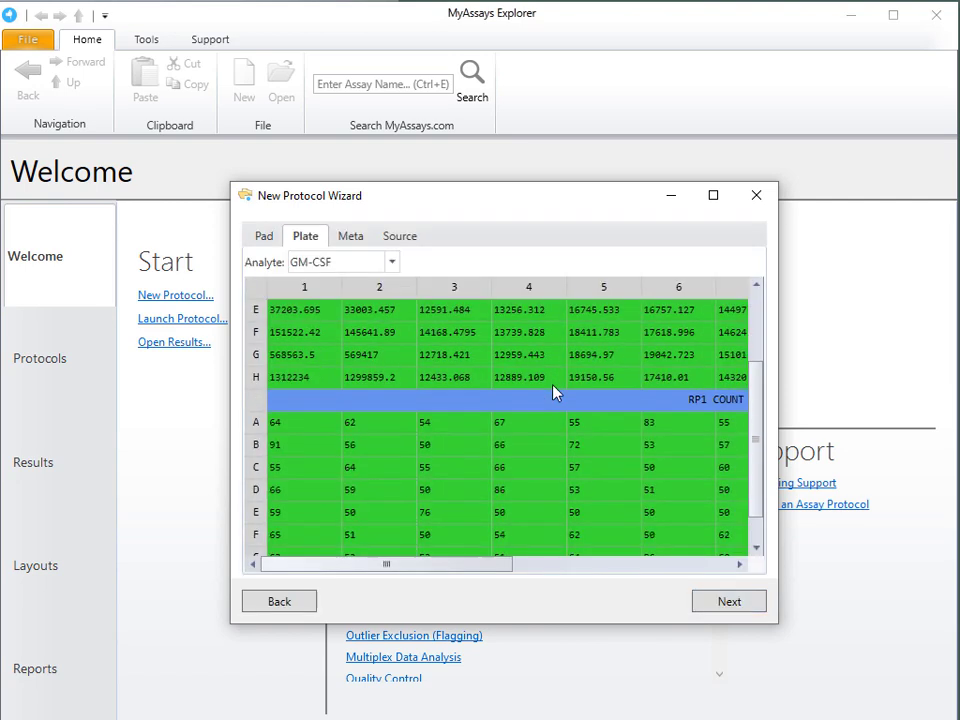
{"action": "scroll", "coordinate": [535, 452], "scroll_direction": "up", "scroll_amount": 3}
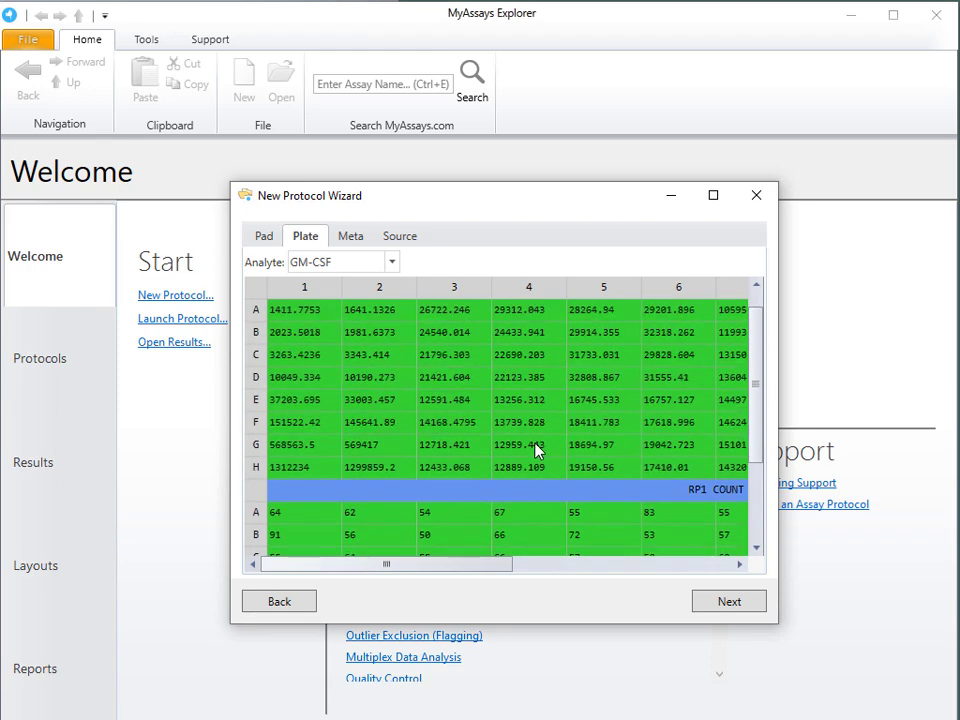
{"action": "left_click", "coordinate": [393, 263]}
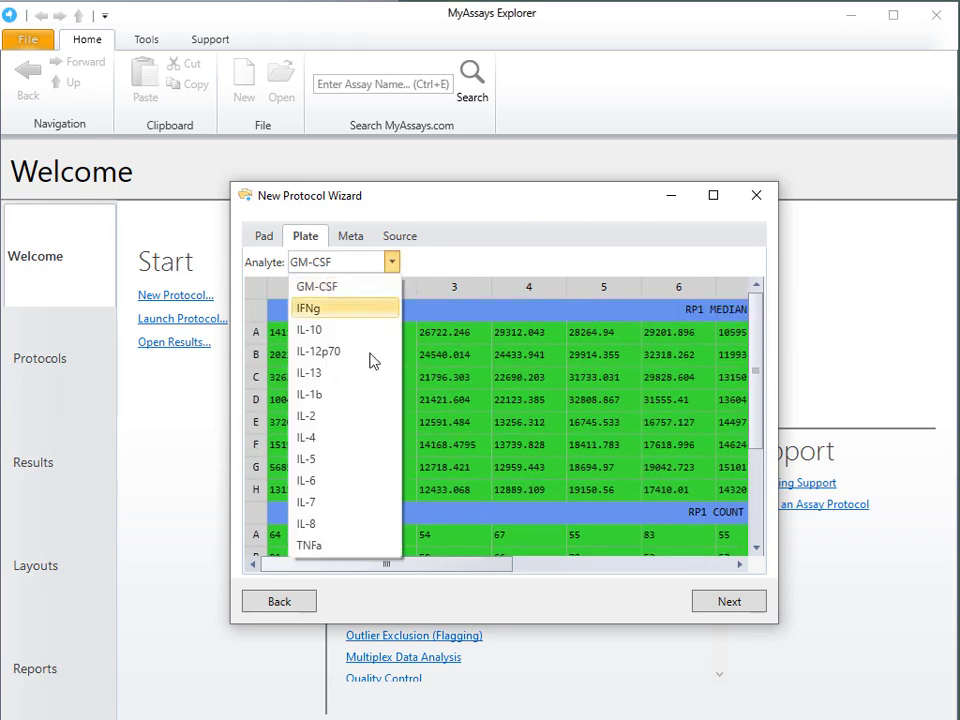
{"action": "left_click", "coordinate": [370, 439]}
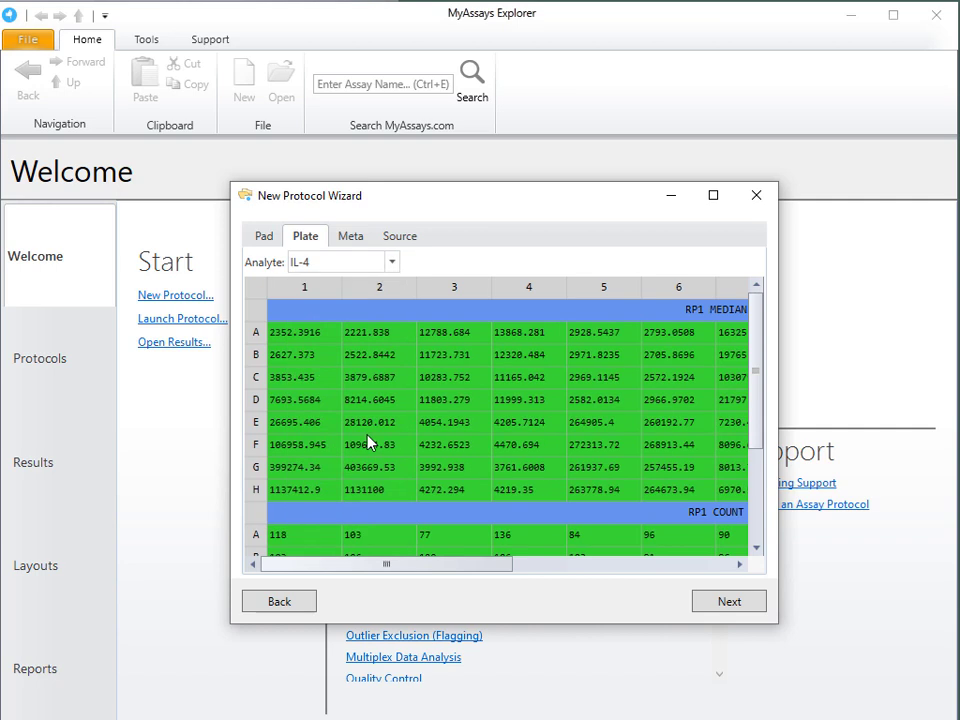
{"action": "left_click", "coordinate": [392, 261]}
{"action": "left_click", "coordinate": [382, 307]}
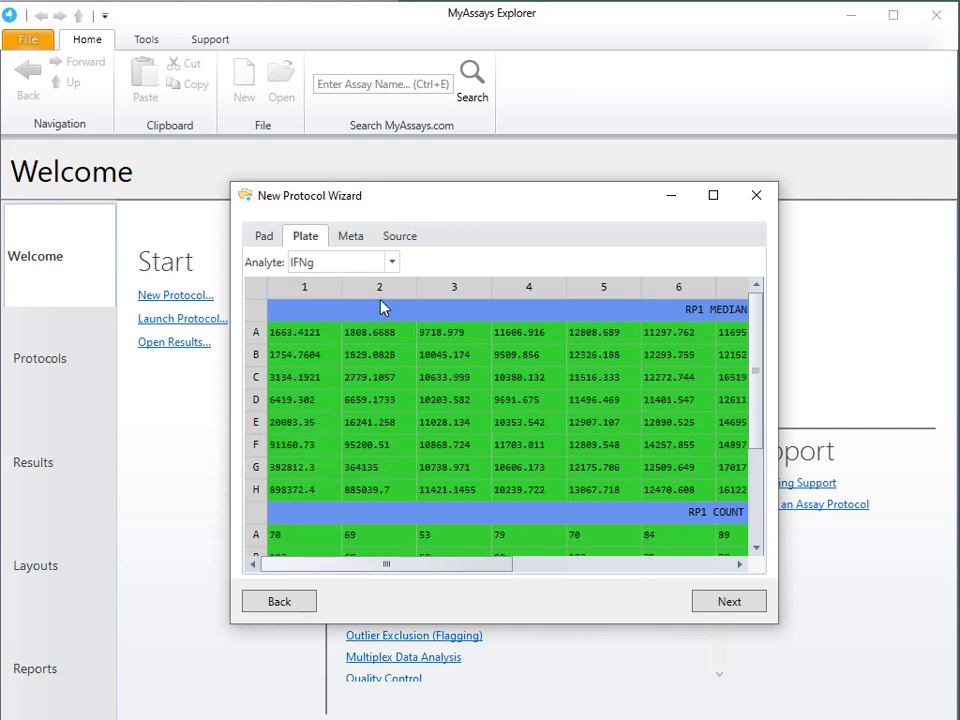
{"action": "left_click", "coordinate": [353, 240]}
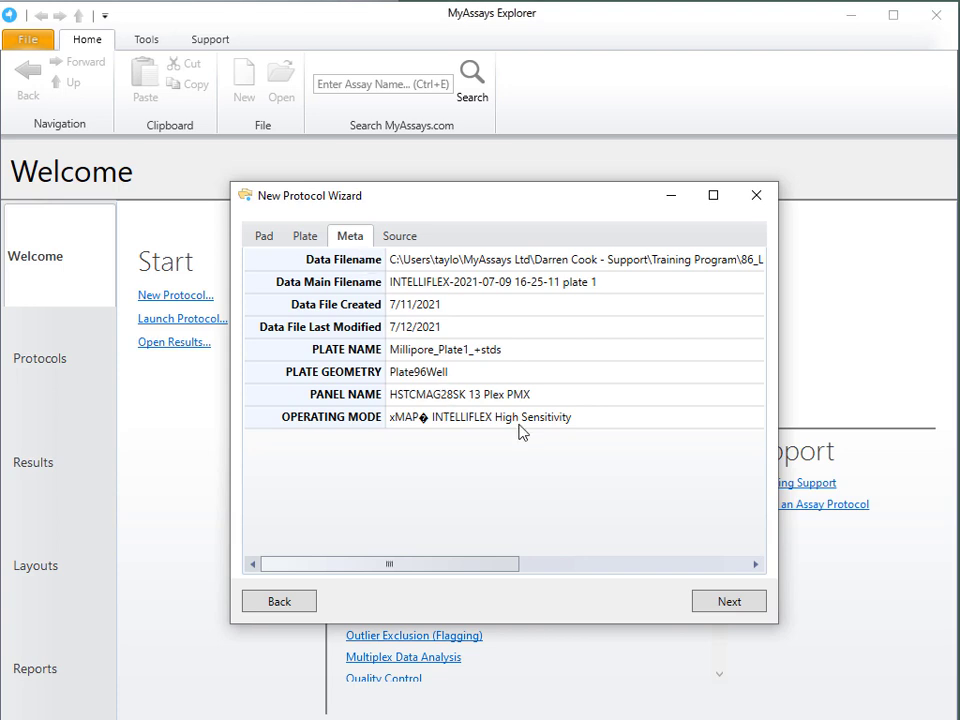
{"action": "left_click", "coordinate": [305, 236]}
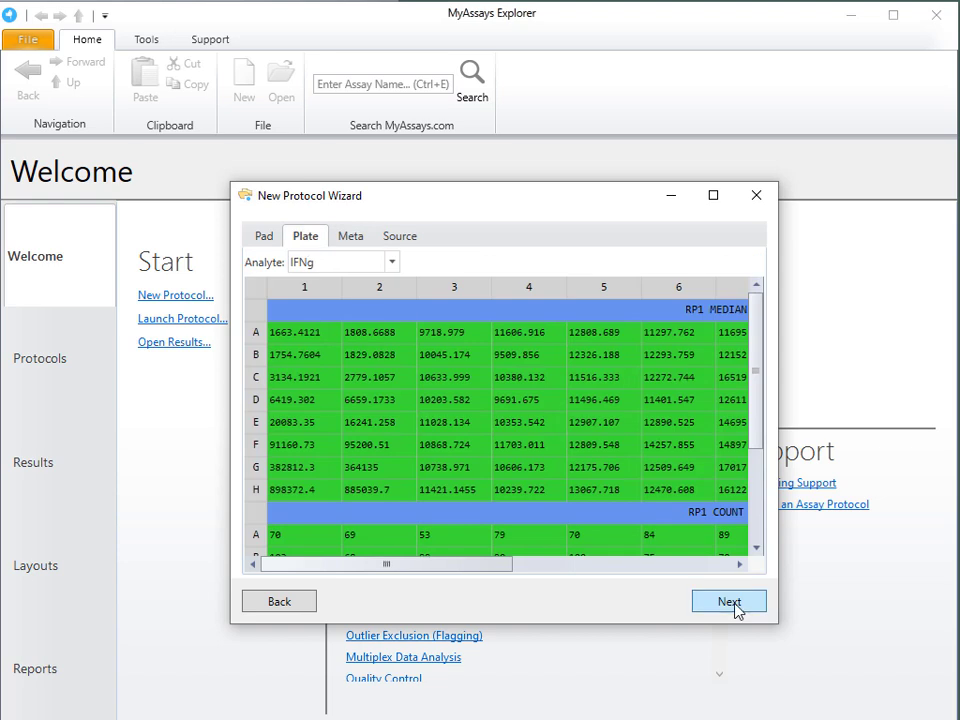
- Accept the imported data and keep Standard, Unknown, Blank and Control as the assay's sample types
{"action": "left_click", "coordinate": [735, 604]}
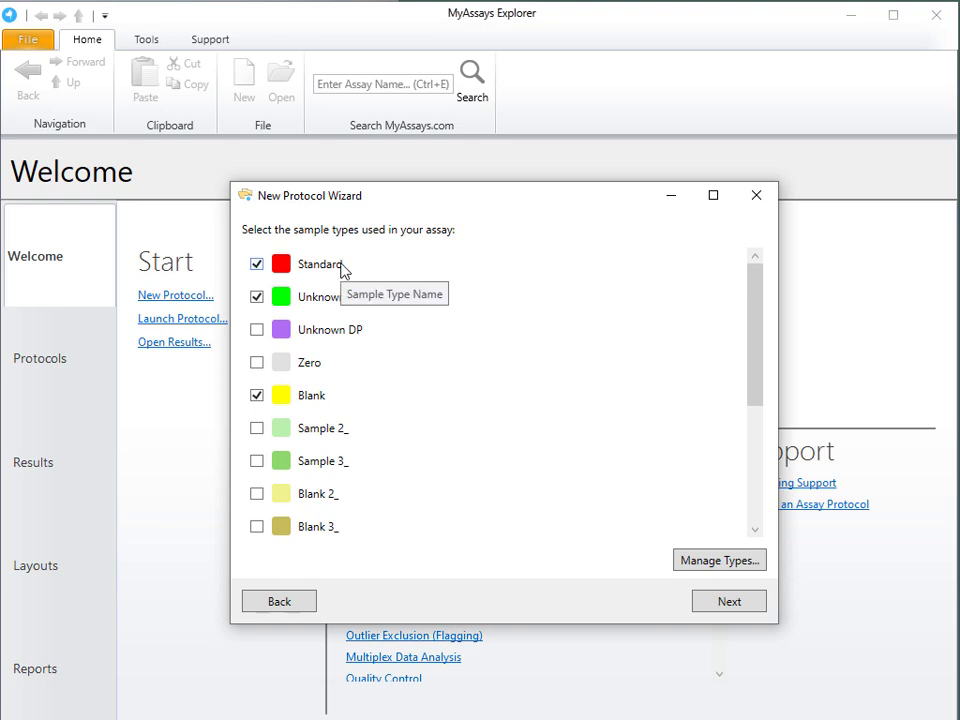
{"action": "scroll", "coordinate": [490, 347], "scroll_direction": "down", "scroll_amount": 3}
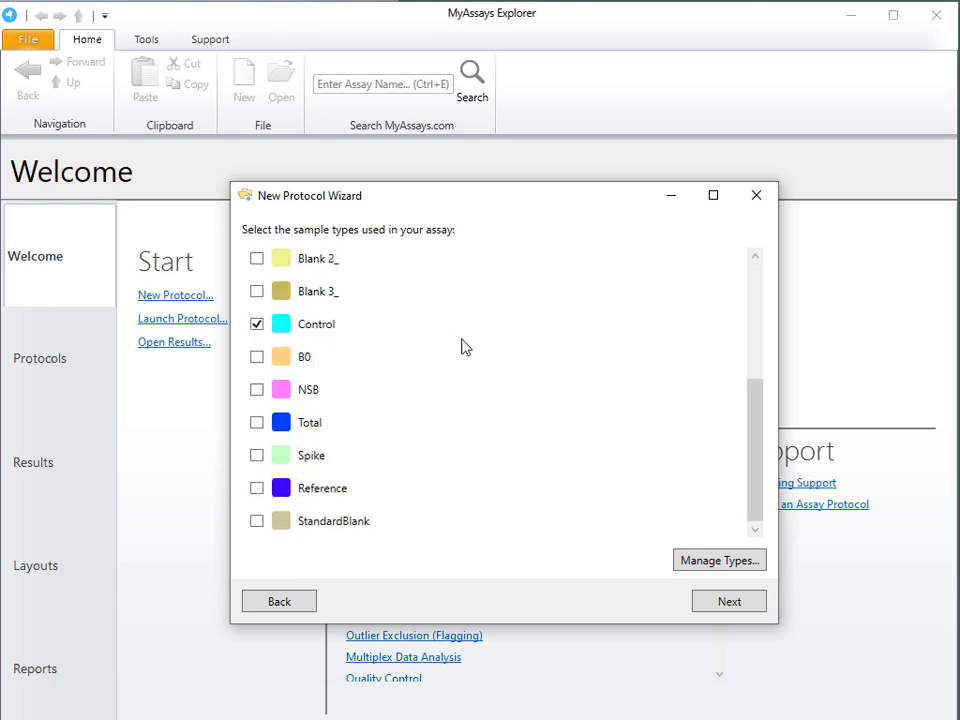
{"action": "left_click", "coordinate": [725, 604]}
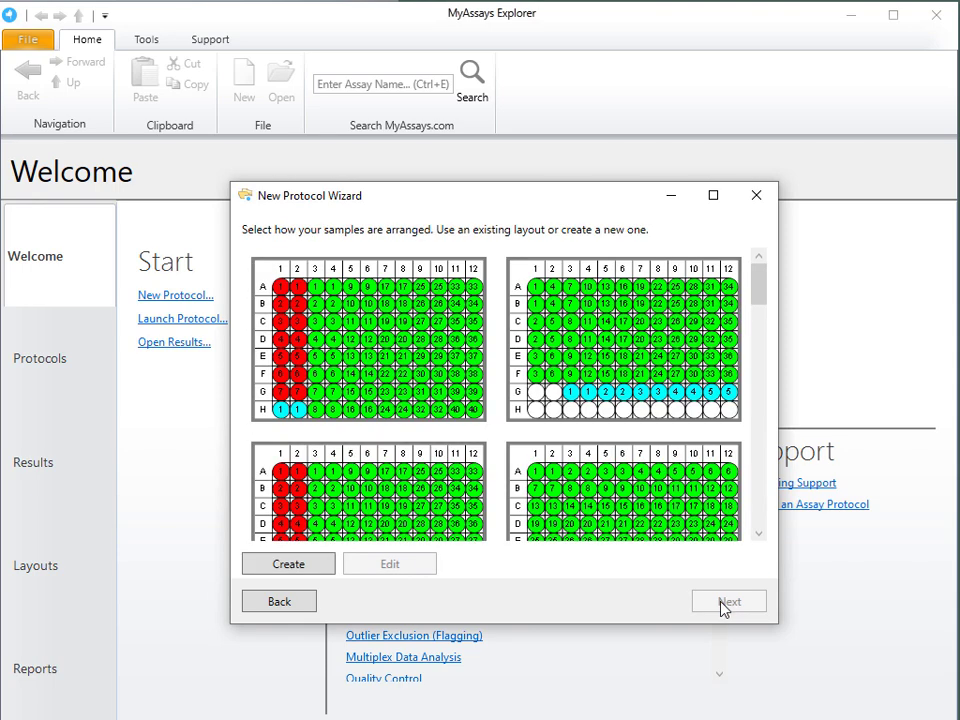
- Choose the layout with blanks in A1–A2, seven duplicate standards below them, 38 unknowns and two controls in G11–H12
{"action": "scroll", "coordinate": [630, 460], "scroll_direction": "down", "scroll_amount": 2}
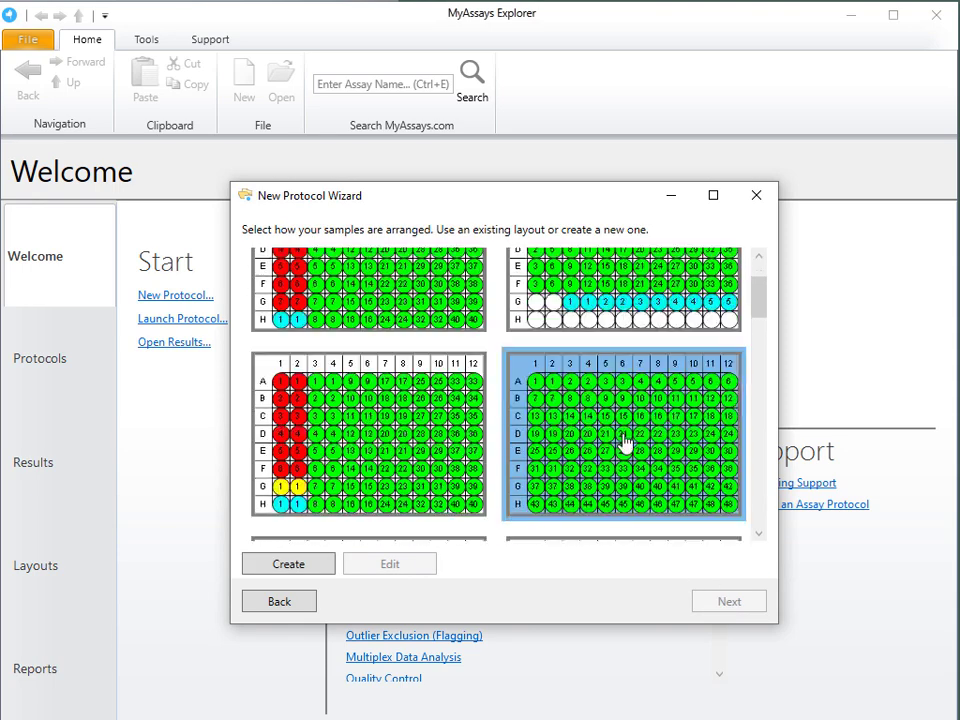
{"action": "scroll", "coordinate": [625, 440], "scroll_direction": "down", "scroll_amount": 4}
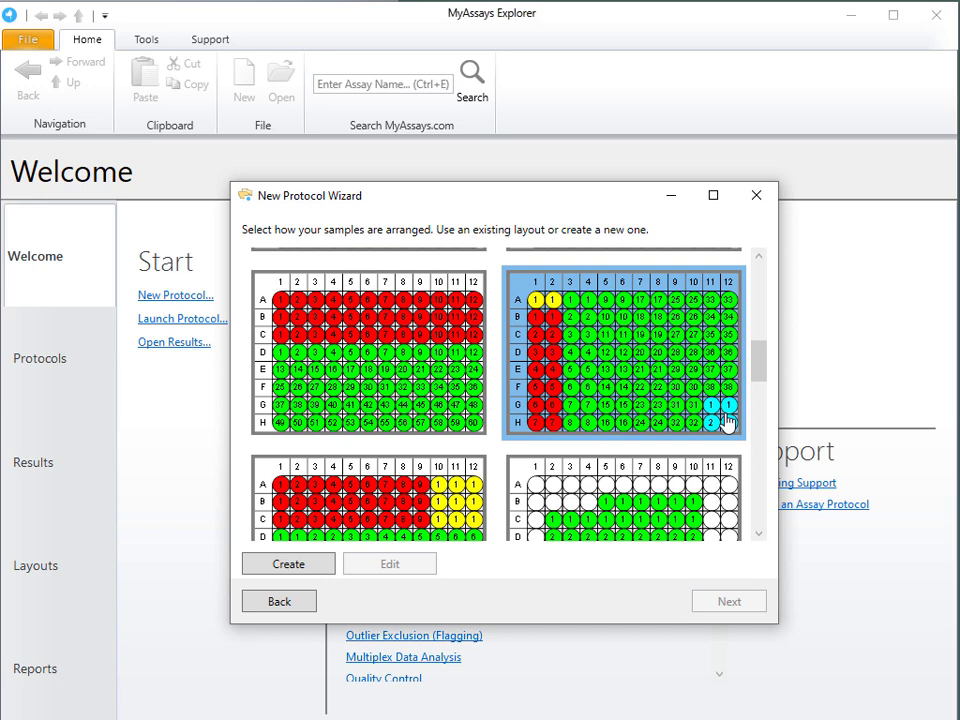
{"action": "left_click", "coordinate": [606, 364]}
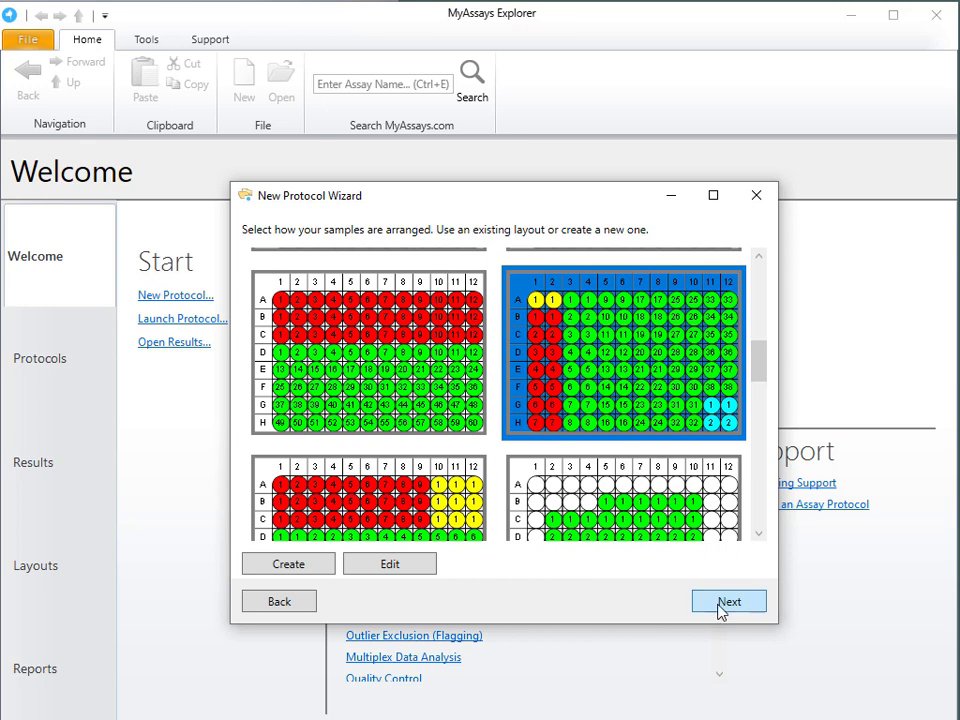
{"action": "left_click", "coordinate": [722, 607]}
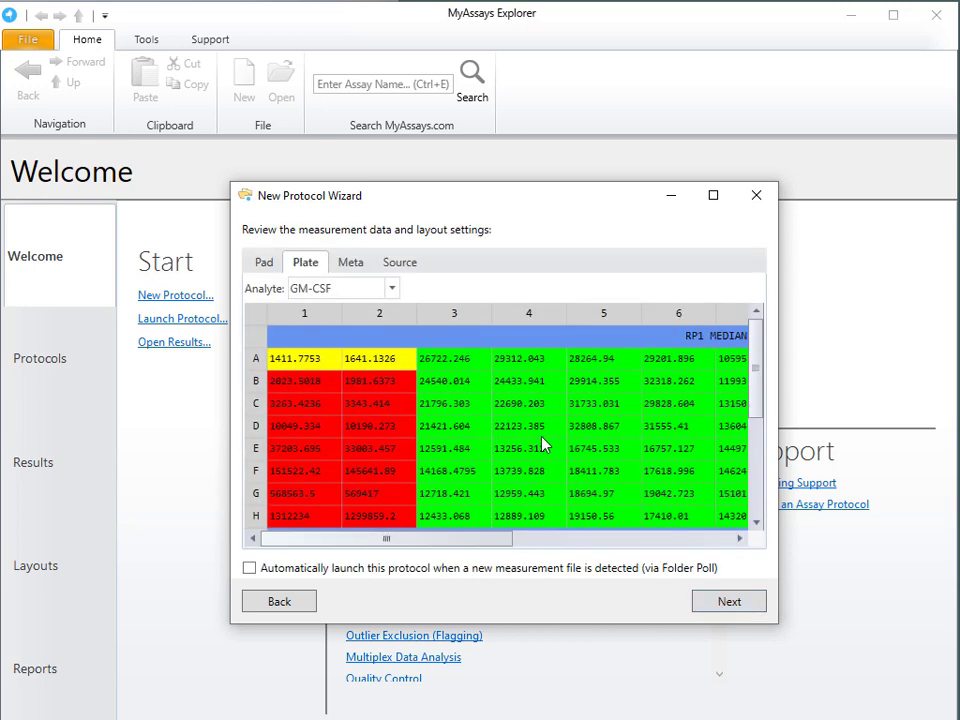
- Review the measurement data against the chosen layout for the analytes GM-CSF, IL-4 and IL-7
{"action": "scroll", "coordinate": [543, 444], "scroll_direction": "down", "scroll_amount": 3}
{"action": "scroll", "coordinate": [542, 444], "scroll_direction": "up", "scroll_amount": 3}
{"action": "left_click", "coordinate": [392, 288]}
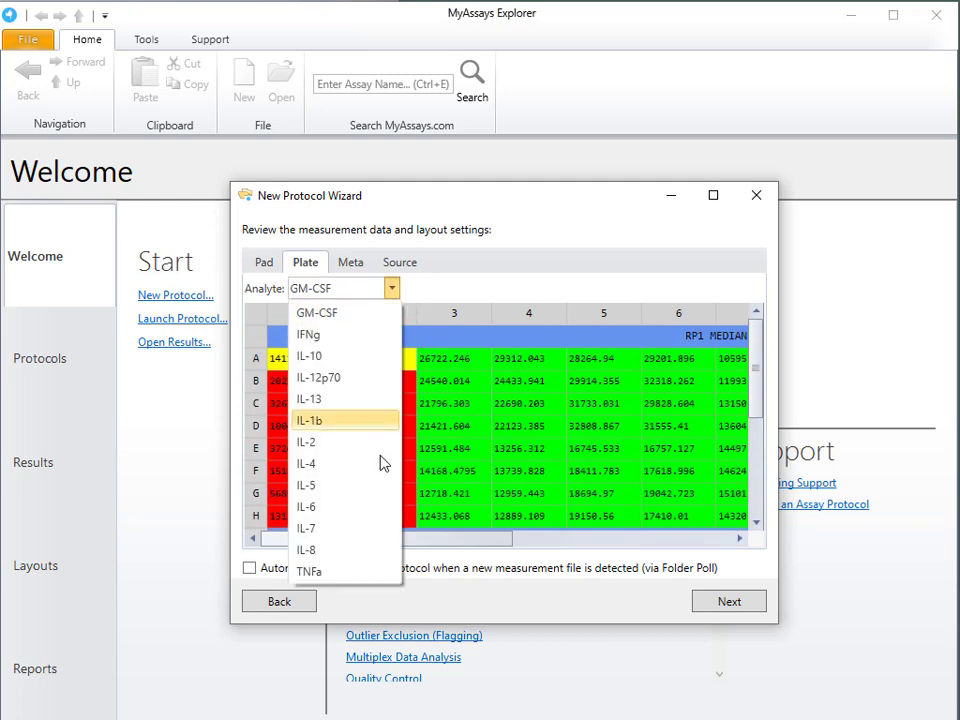
{"action": "left_click", "coordinate": [380, 464]}
{"action": "left_click", "coordinate": [392, 288]}
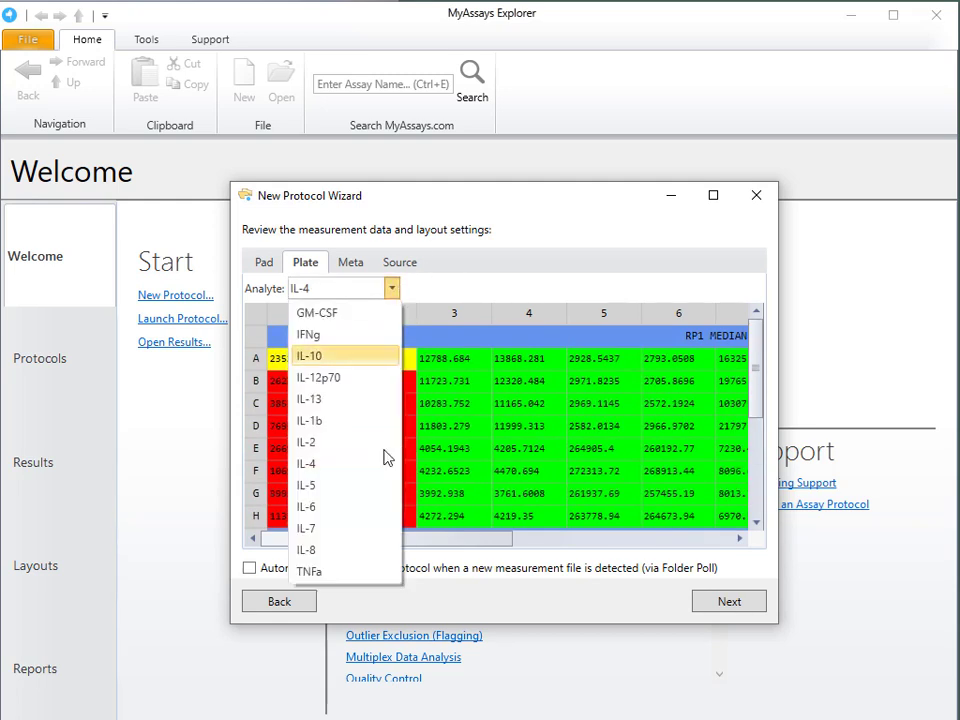
{"action": "left_click", "coordinate": [370, 528]}
- Name the protocol "INTELLIFLEX Human High Sensitivity T Cell Magnetic Bead Panel", then create and launch it
{"action": "left_click", "coordinate": [729, 601]}
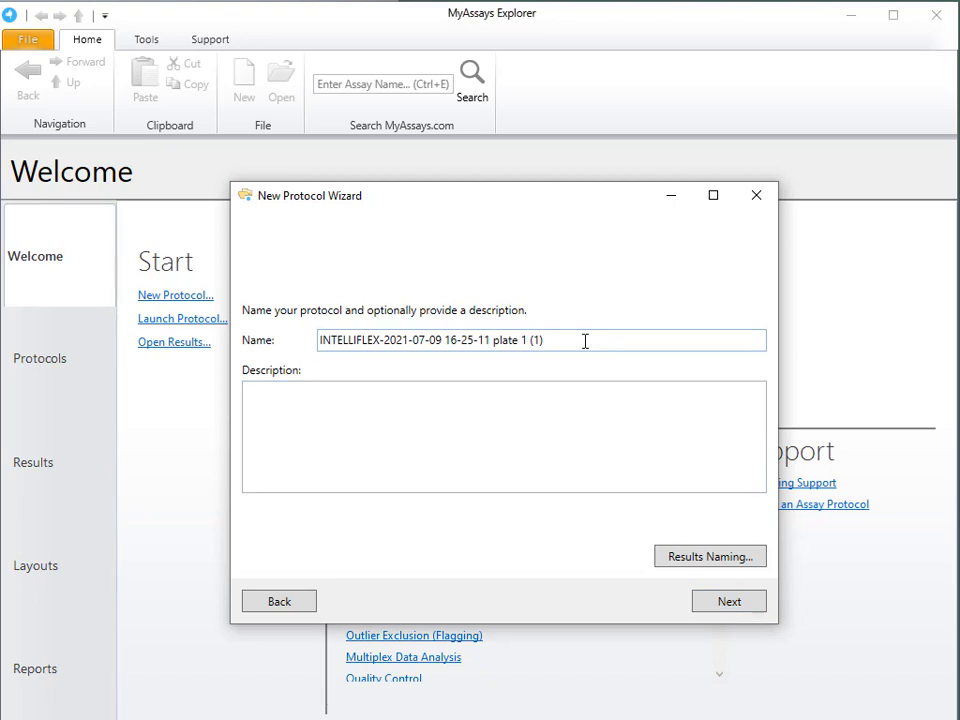
{"action": "key", "text": "ctrl+a"}
{"action": "type", "text": "INTELLIFLEX Human High Sensitivity T Cell Magnetic Bead Panel"}
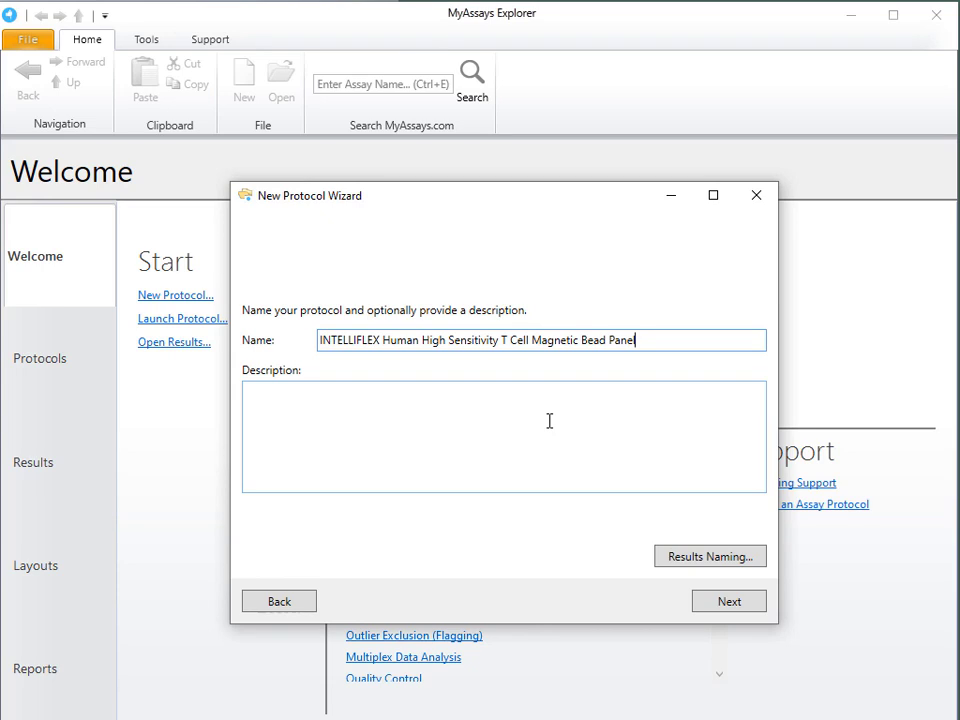
{"action": "left_click", "coordinate": [738, 605]}
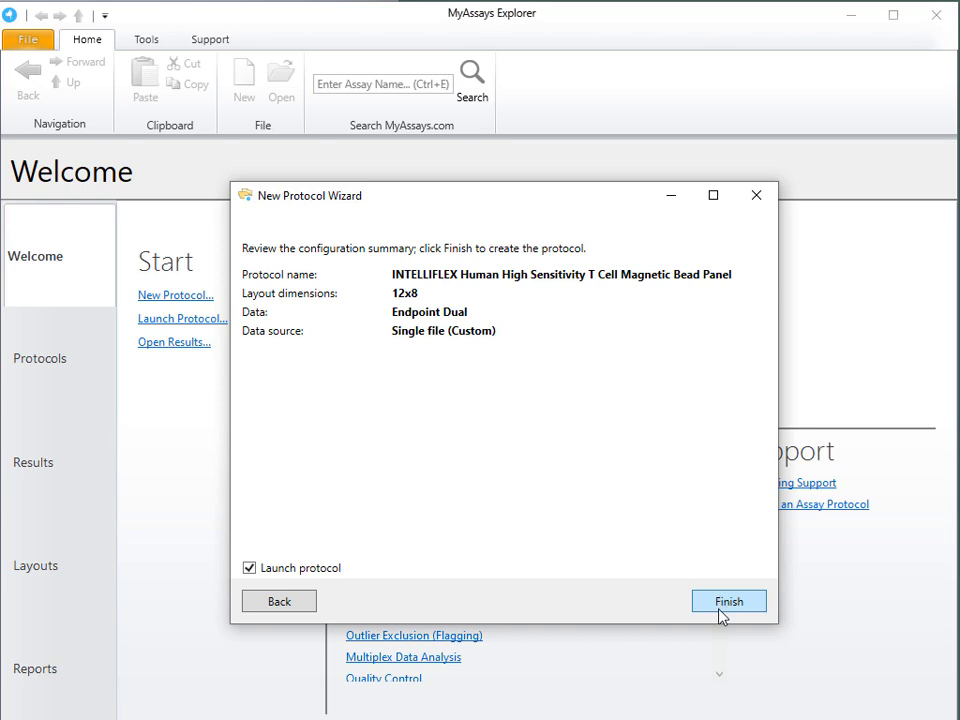
{"action": "left_click", "coordinate": [722, 604]}
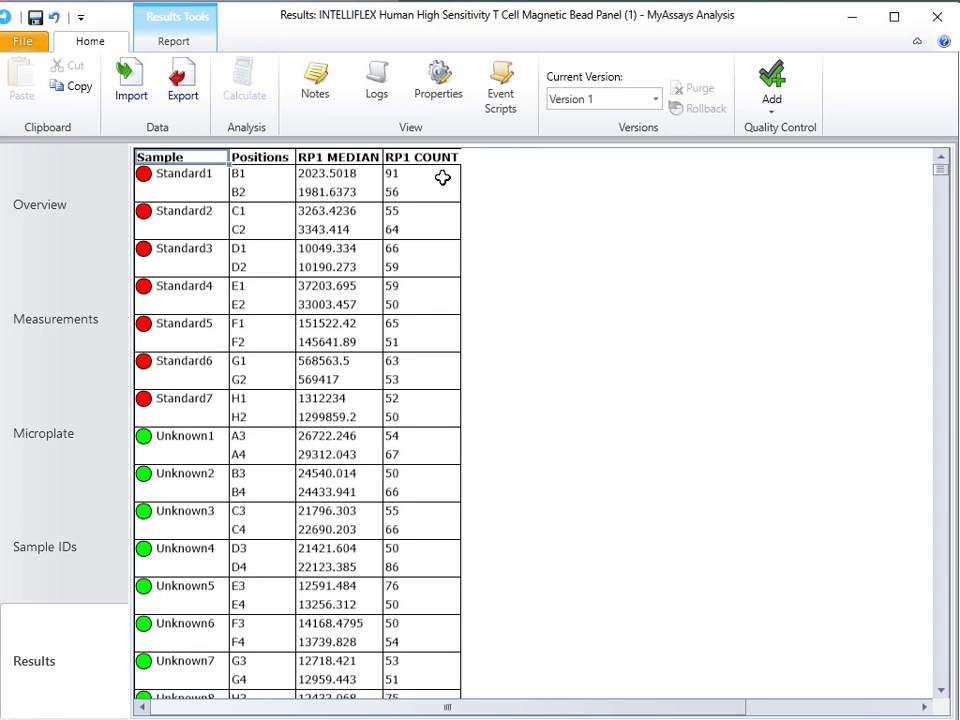
- Set the title of the report's SampleTable1 element to {AnalyteName} in the assay properties
{"action": "scroll", "coordinate": [620, 280], "scroll_direction": "down", "scroll_amount": 15}
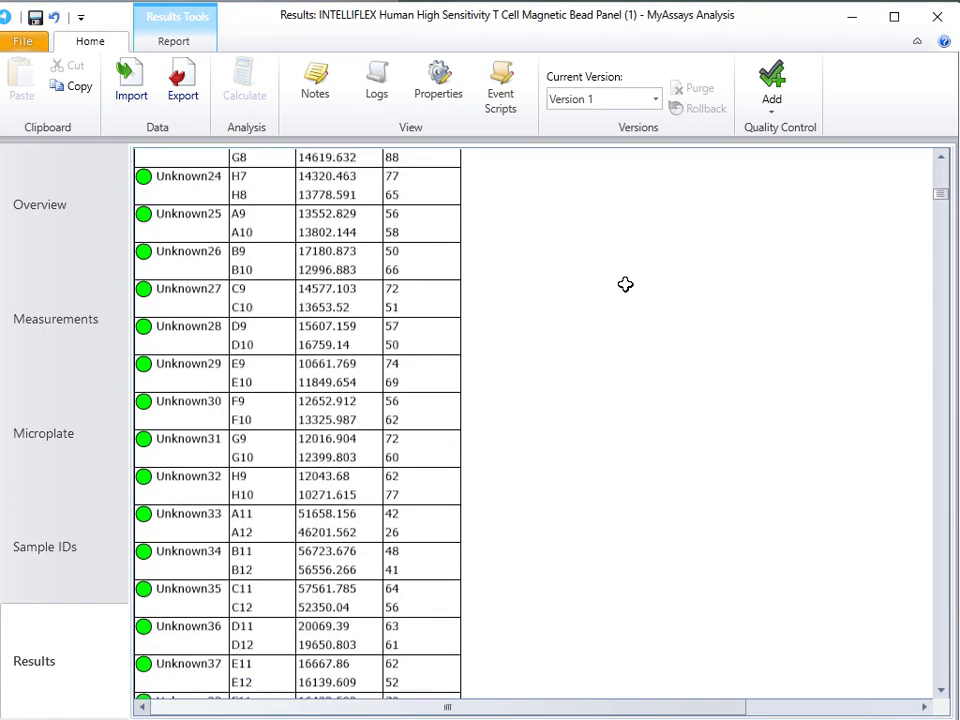
{"action": "scroll", "coordinate": [620, 300], "scroll_direction": "down", "scroll_amount": 7}
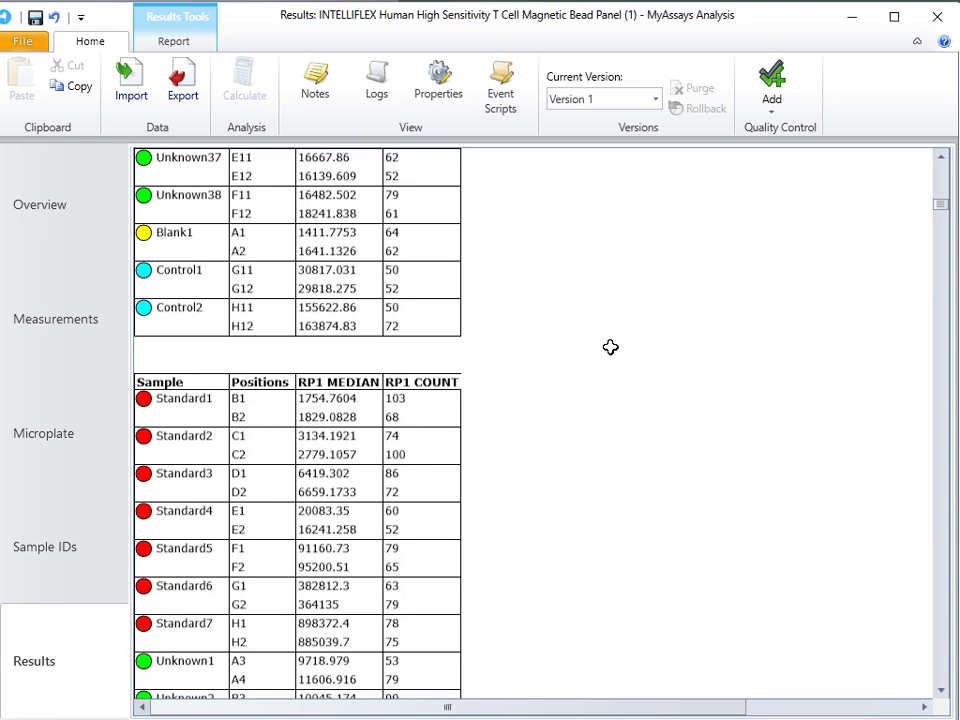
{"action": "left_click", "coordinate": [435, 92]}
{"action": "left_click", "coordinate": [746, 179]}
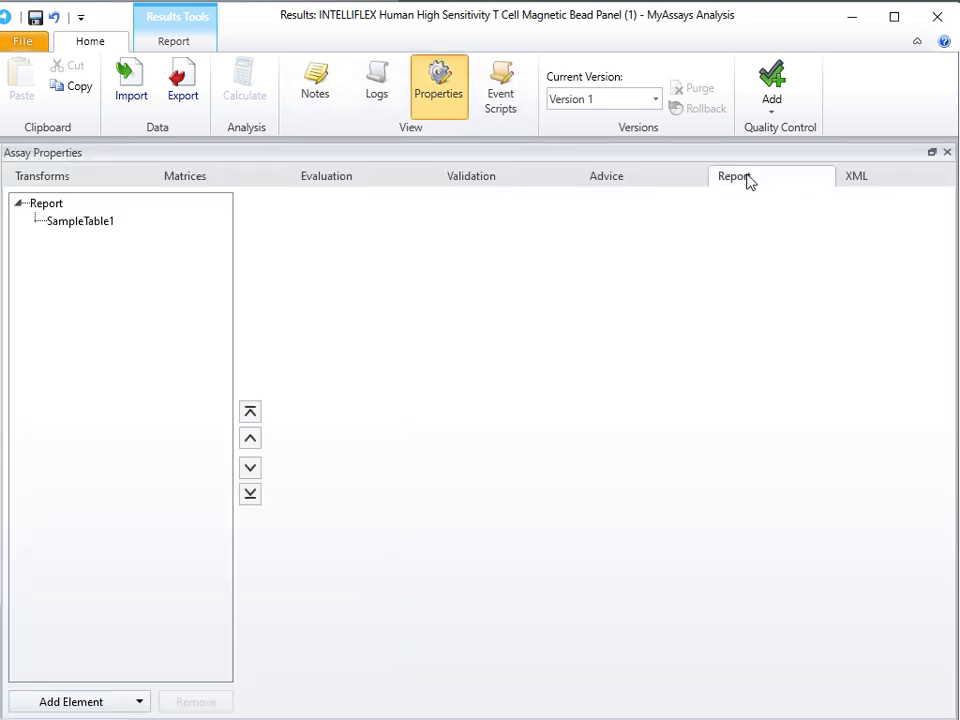
{"action": "left_click", "coordinate": [81, 223]}
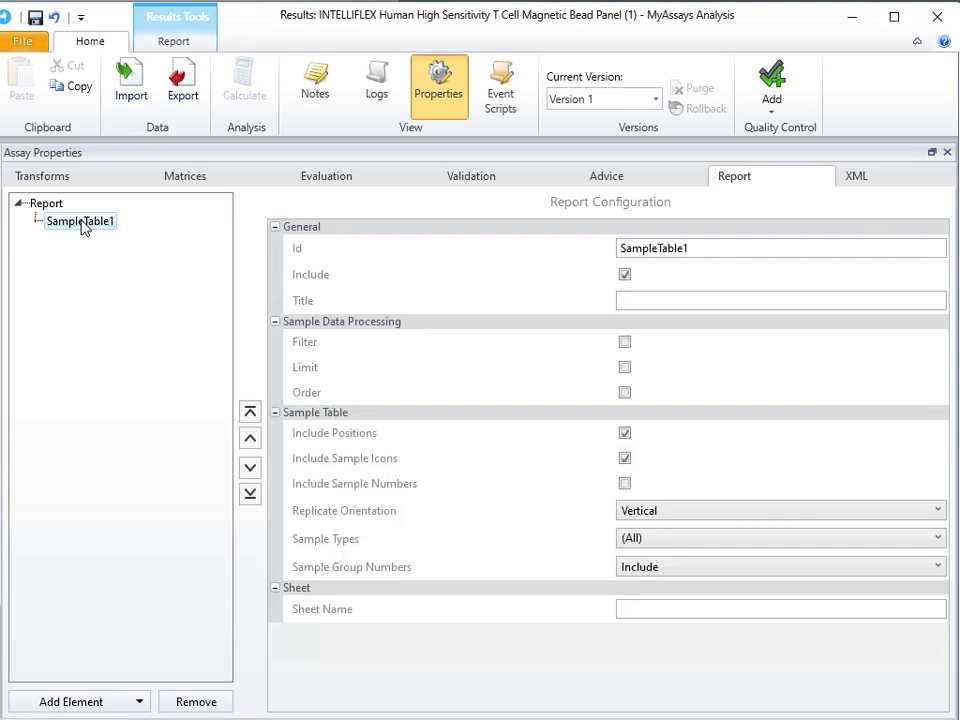
{"action": "left_click", "coordinate": [655, 301]}
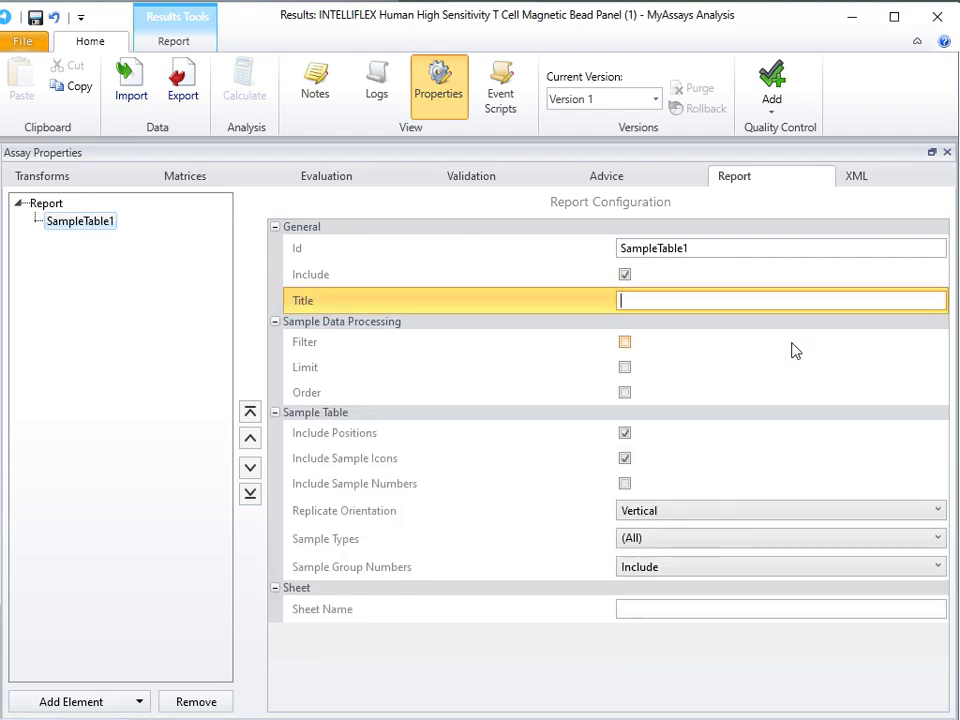
{"action": "type", "text": "{AnalyteName}"}
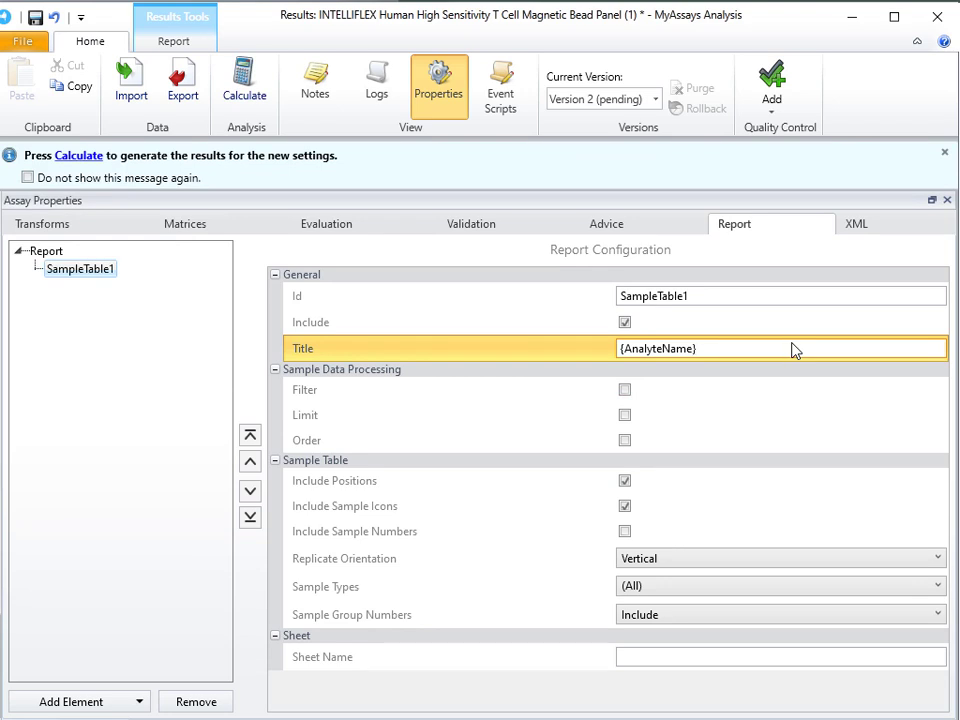
- Copy {AnalyteName} from the title into SampleTable1's sheet name and recalculate the results
{"action": "key", "text": "ctrl+a"}
{"action": "key", "text": "ctrl+c"}
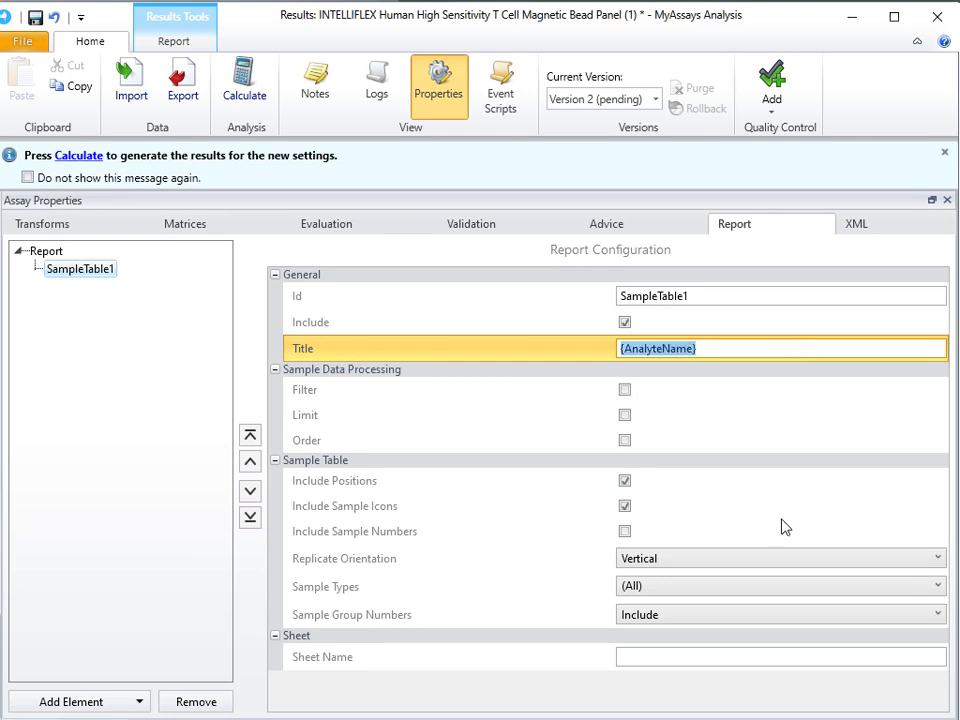
{"action": "left_click", "coordinate": [705, 657]}
{"action": "key", "text": "ctrl+v"}
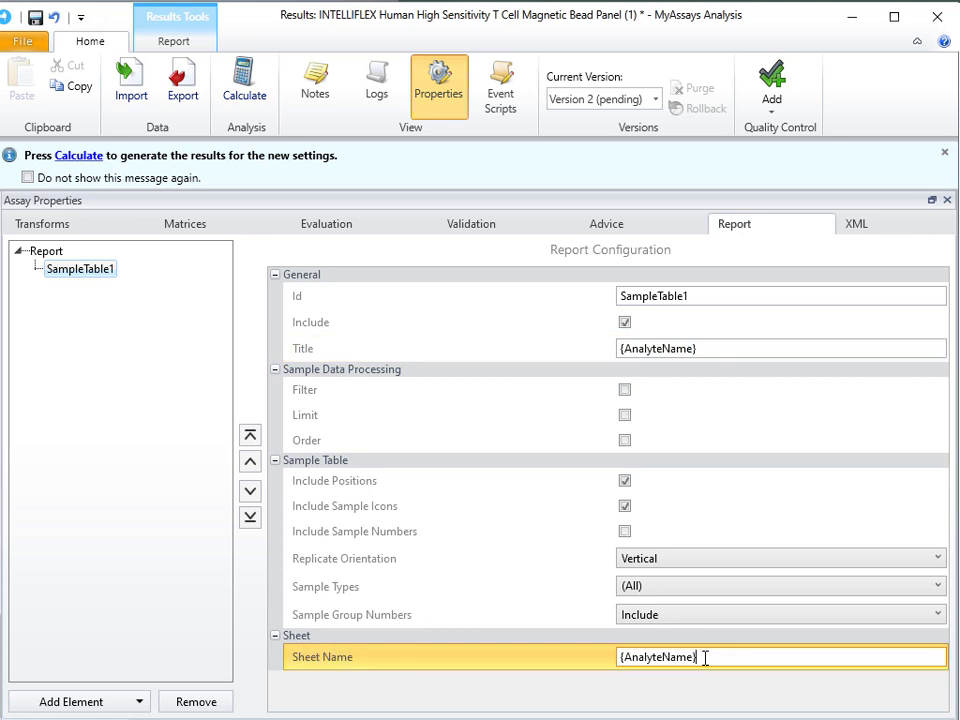
{"action": "left_click", "coordinate": [247, 93]}
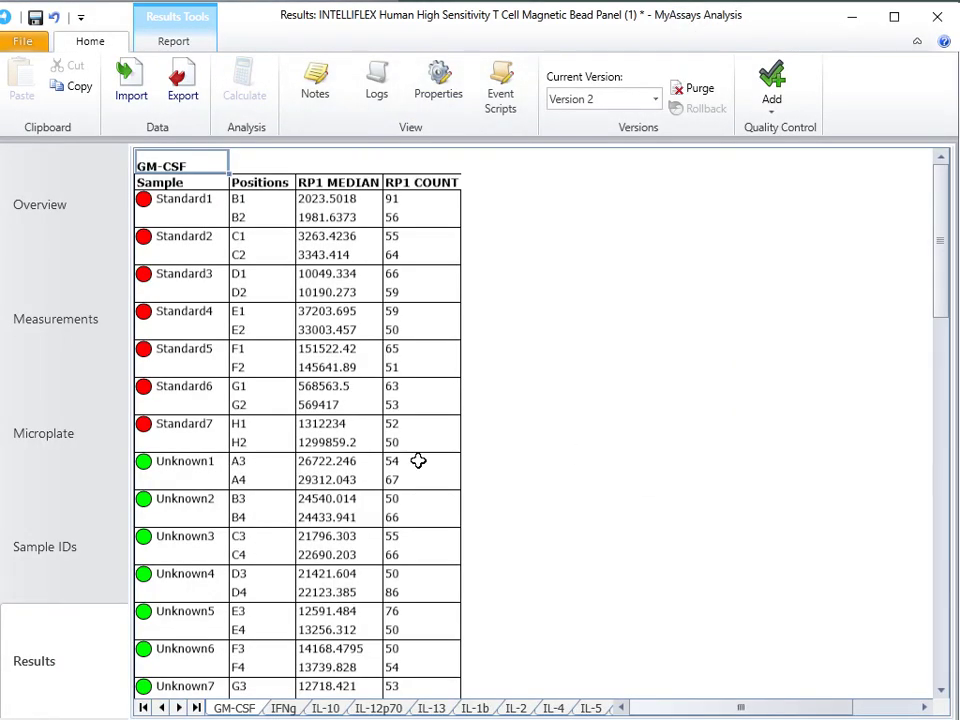
- Review the result sheets for the analytes IFNg, IL-10 and IL-12p70, ending on GM-CSF
{"action": "left_click", "coordinate": [283, 708]}
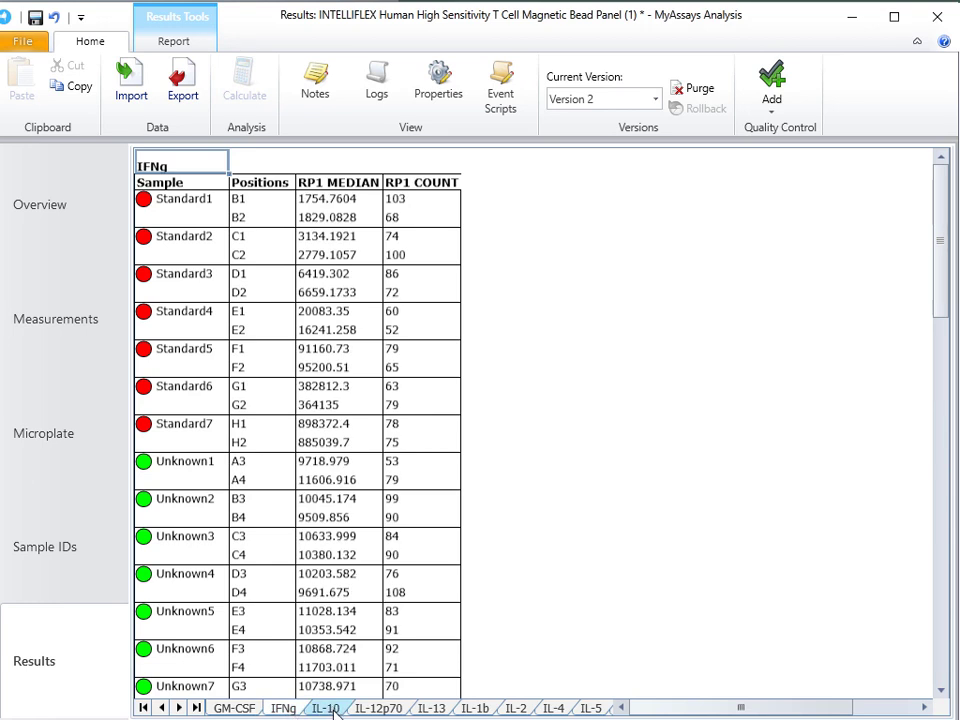
{"action": "left_click", "coordinate": [325, 708]}
{"action": "left_click", "coordinate": [360, 709]}
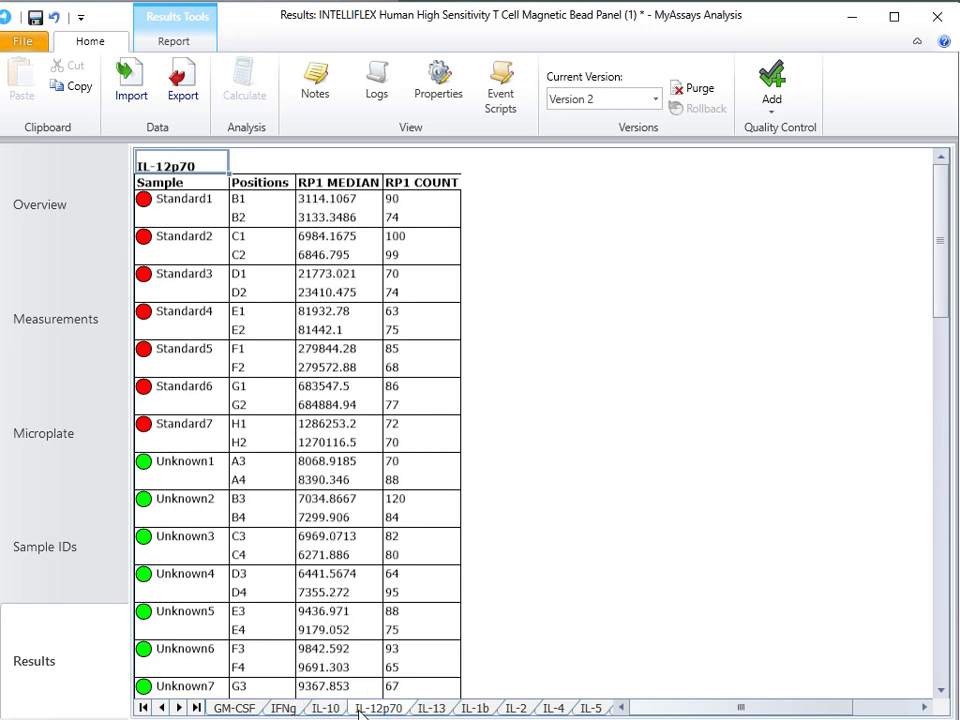
{"action": "left_click", "coordinate": [234, 708]}
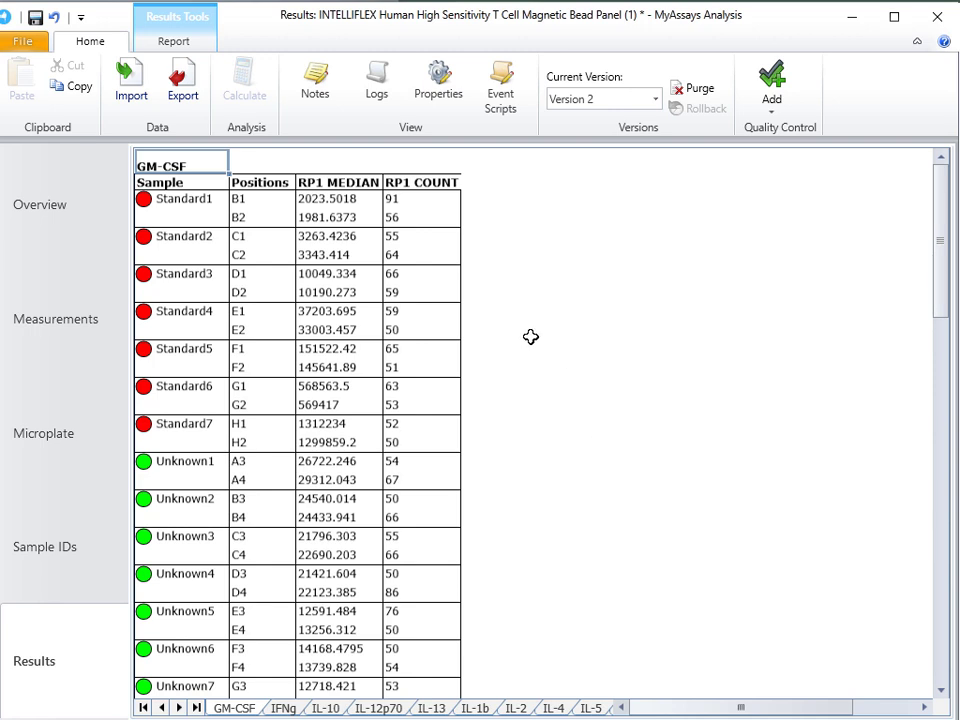
- Add a Blank Correction transform in the assay properties and set its input to RP1 MEDIAN
{"action": "left_click", "coordinate": [440, 92]}
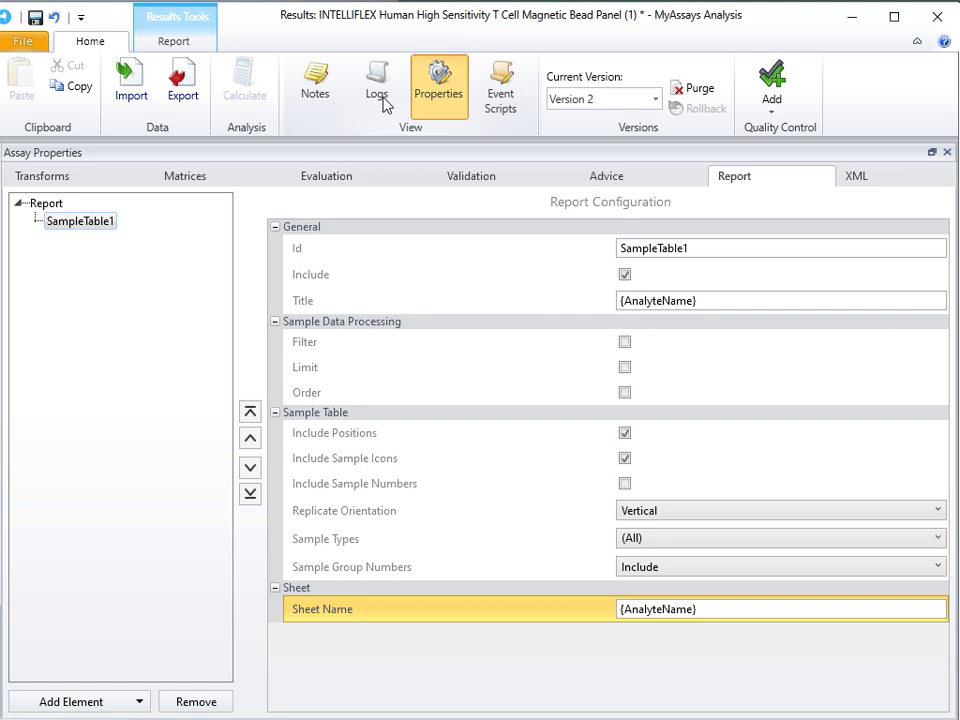
{"action": "left_click", "coordinate": [85, 182]}
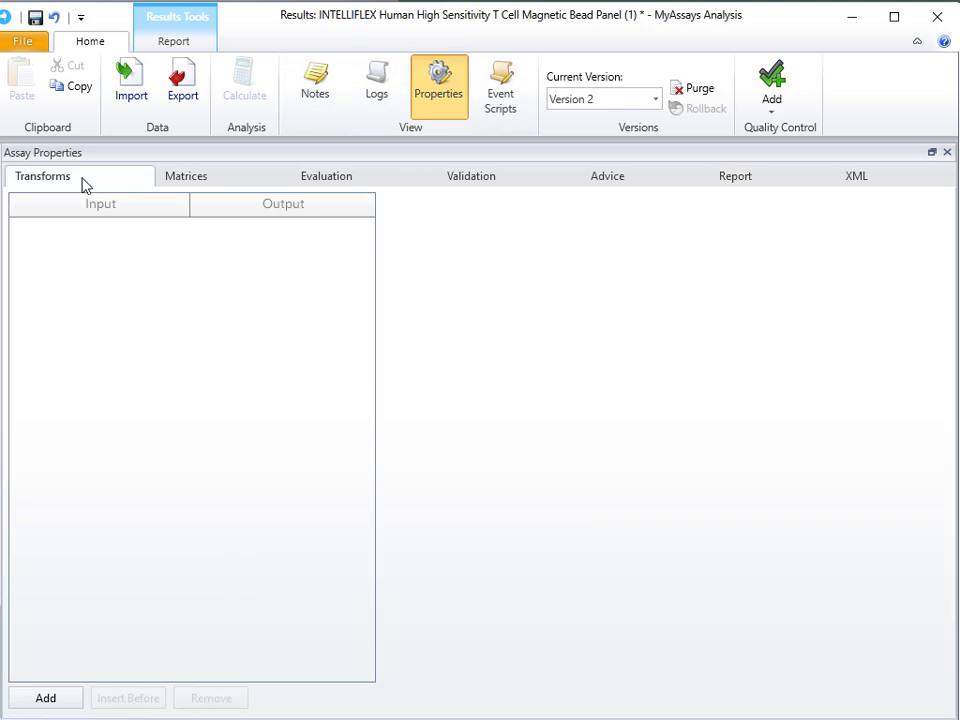
{"action": "left_click", "coordinate": [66, 706]}
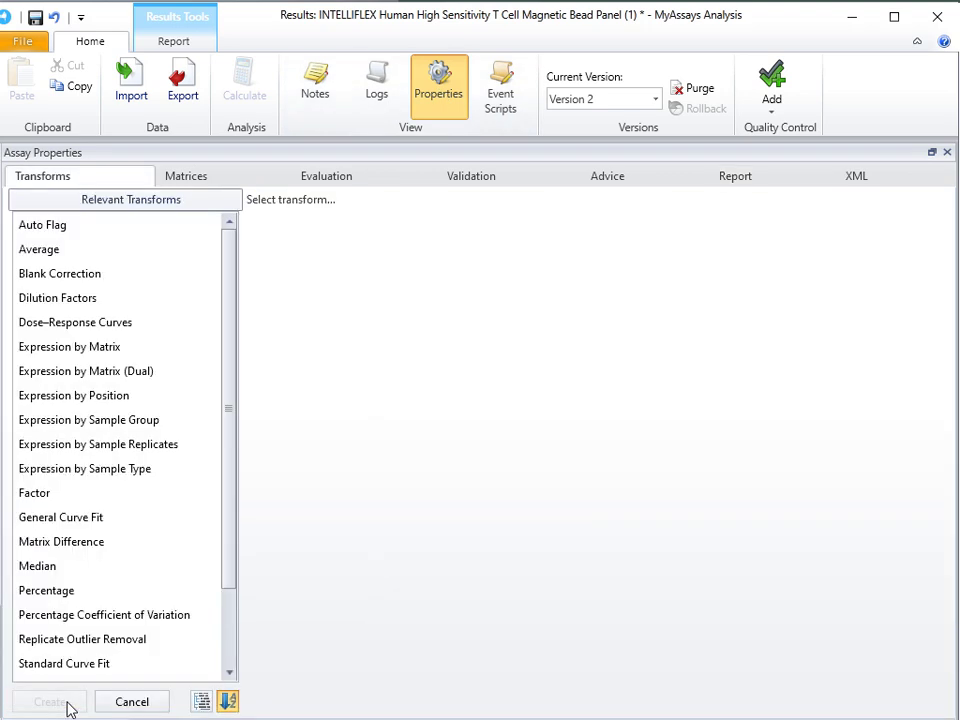
{"action": "left_click", "coordinate": [76, 276]}
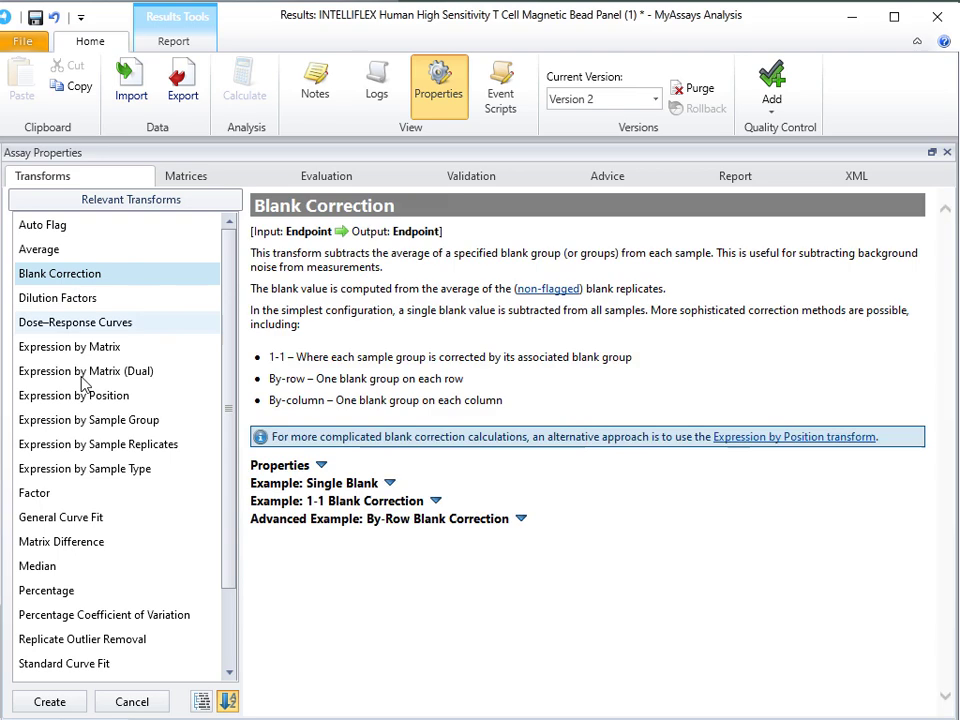
{"action": "left_click", "coordinate": [51, 703]}
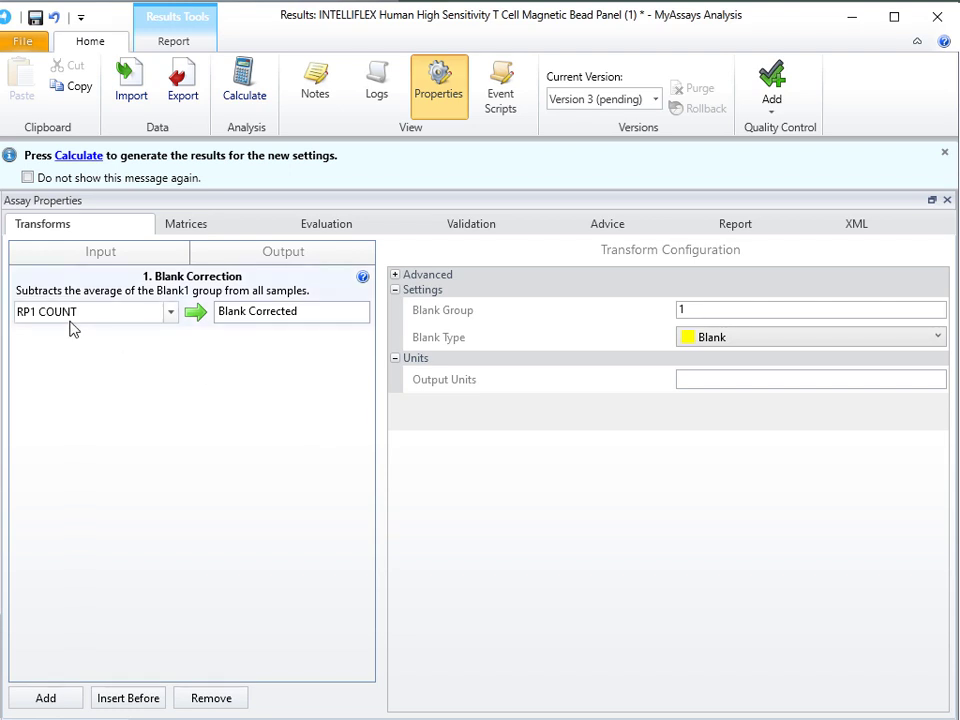
{"action": "left_click", "coordinate": [172, 313]}
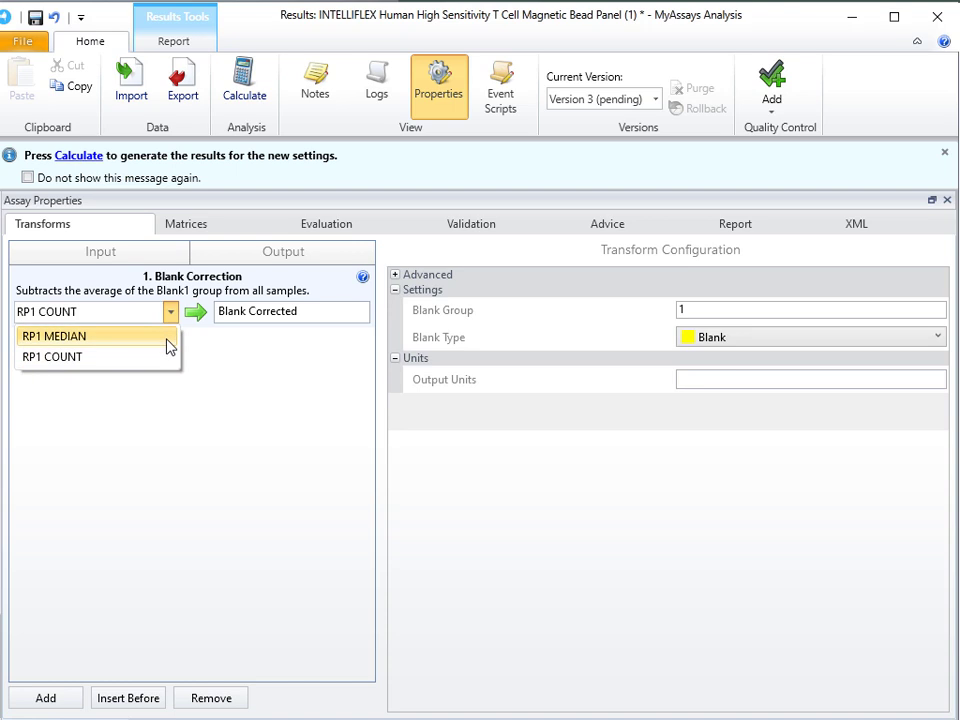
{"action": "left_click", "coordinate": [170, 342]}
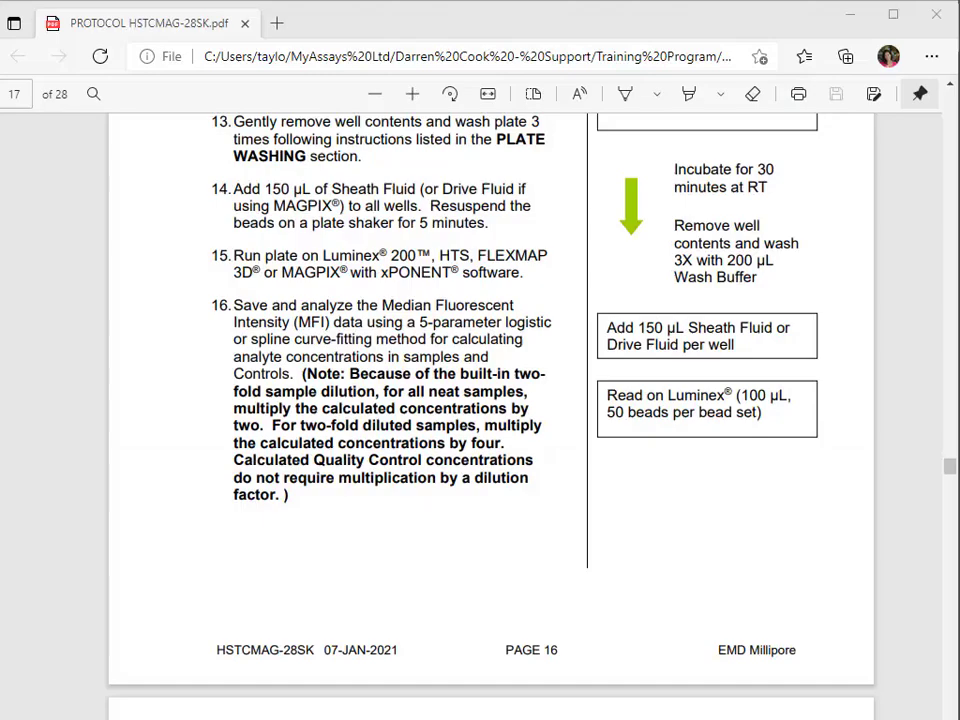
- Check the curve-fitting method in the kit protocol PDF, return to MyAssays Analysis and add a Standard Curve Fit transform with Blank Corrected as input
{"action": "left_click_drag", "start_coordinate": [417, 322], "coordinate": [553, 322]}
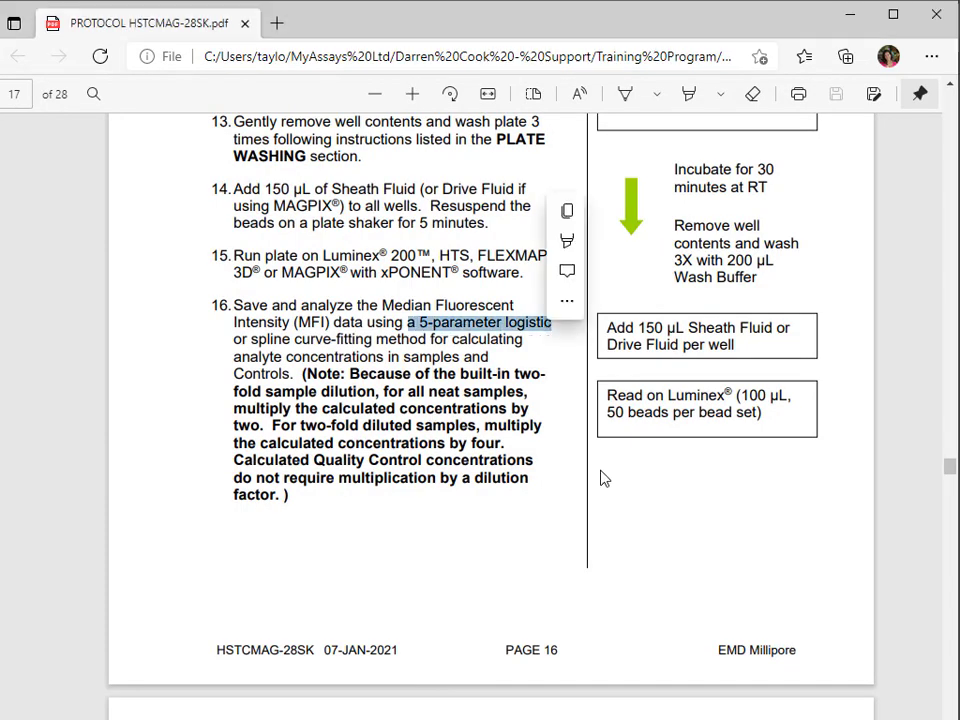
{"action": "left_click", "coordinate": [851, 15]}
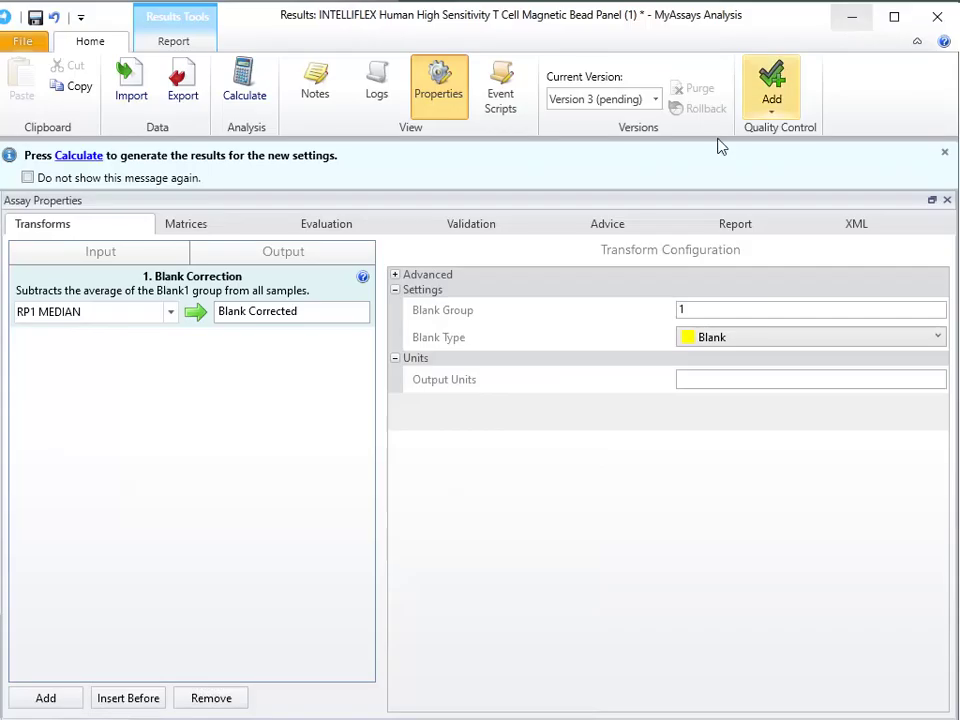
{"action": "left_click", "coordinate": [60, 705]}
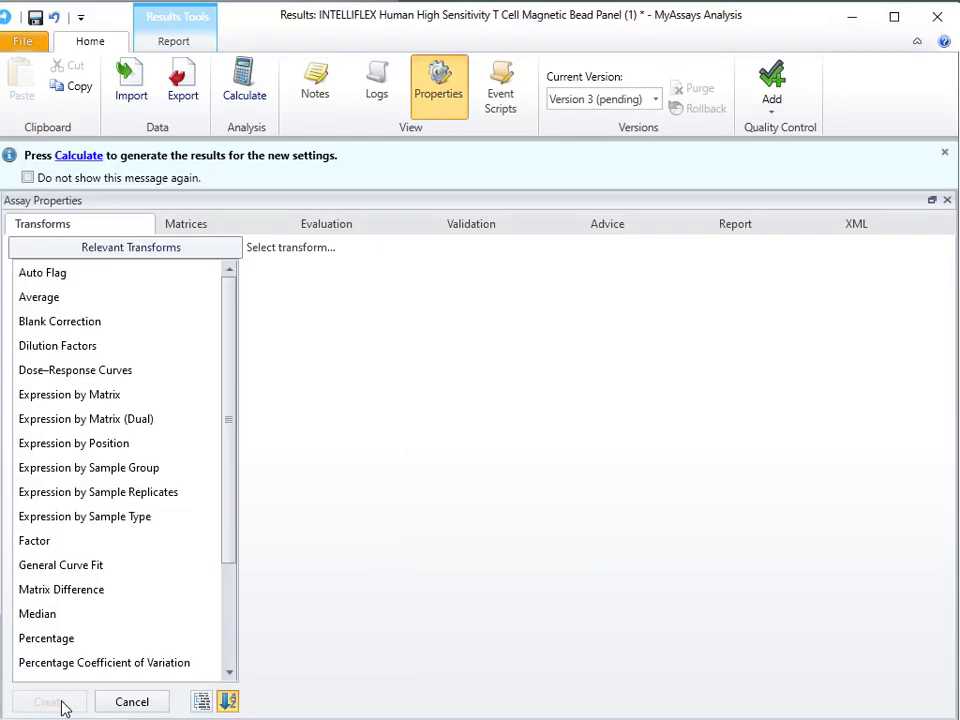
{"action": "scroll", "coordinate": [78, 545], "scroll_direction": "down", "scroll_amount": 2}
{"action": "left_click", "coordinate": [60, 565]}
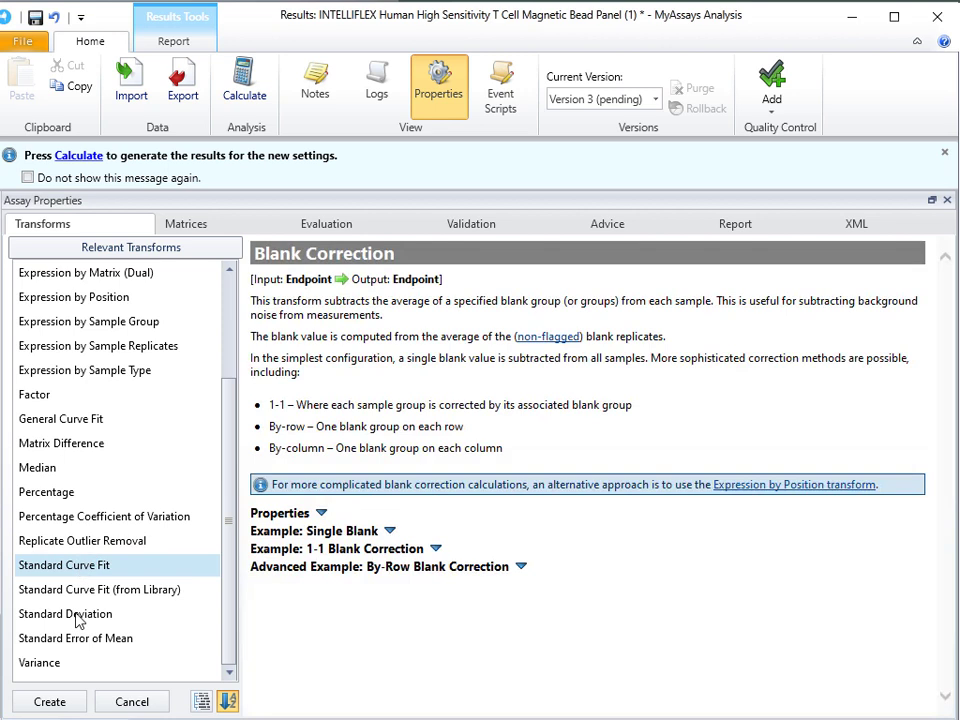
{"action": "left_click", "coordinate": [47, 701]}
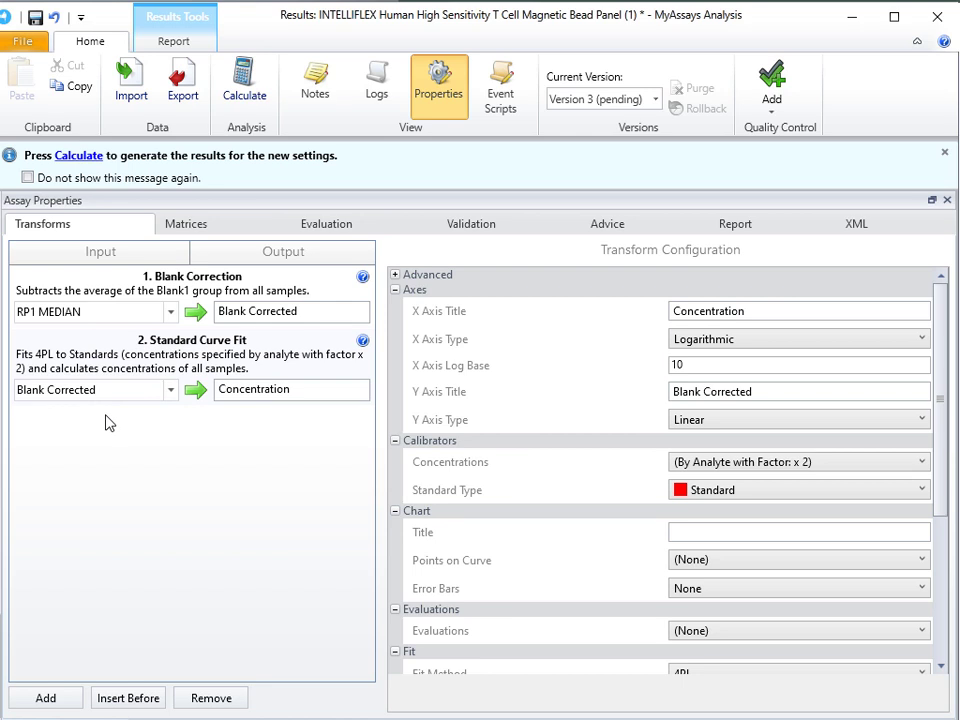
{"action": "left_click", "coordinate": [171, 392]}
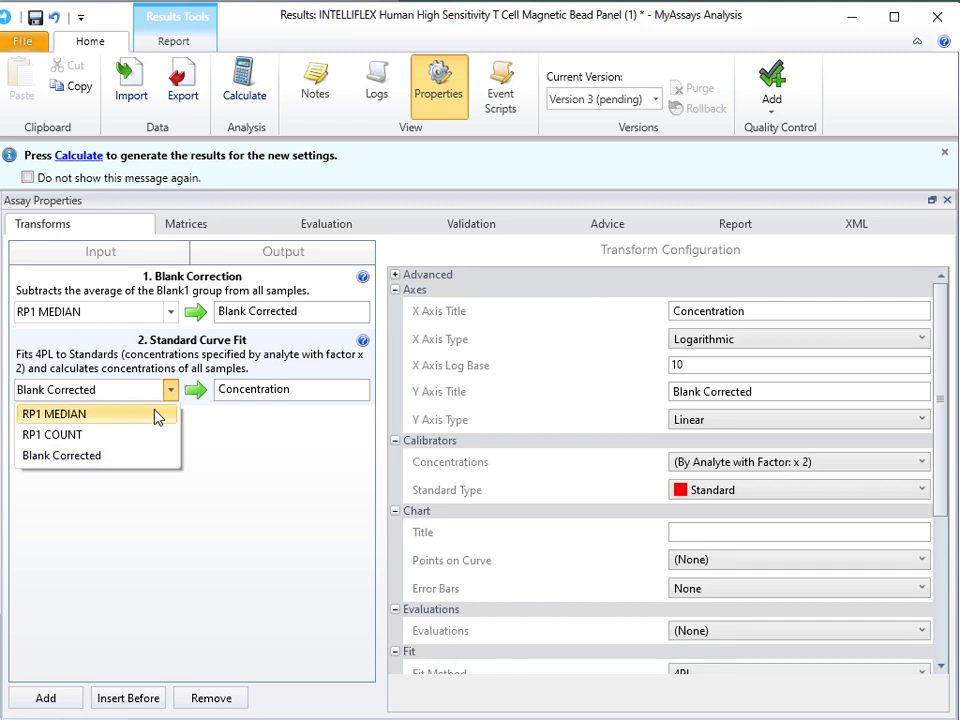
{"action": "left_click", "coordinate": [171, 391]}
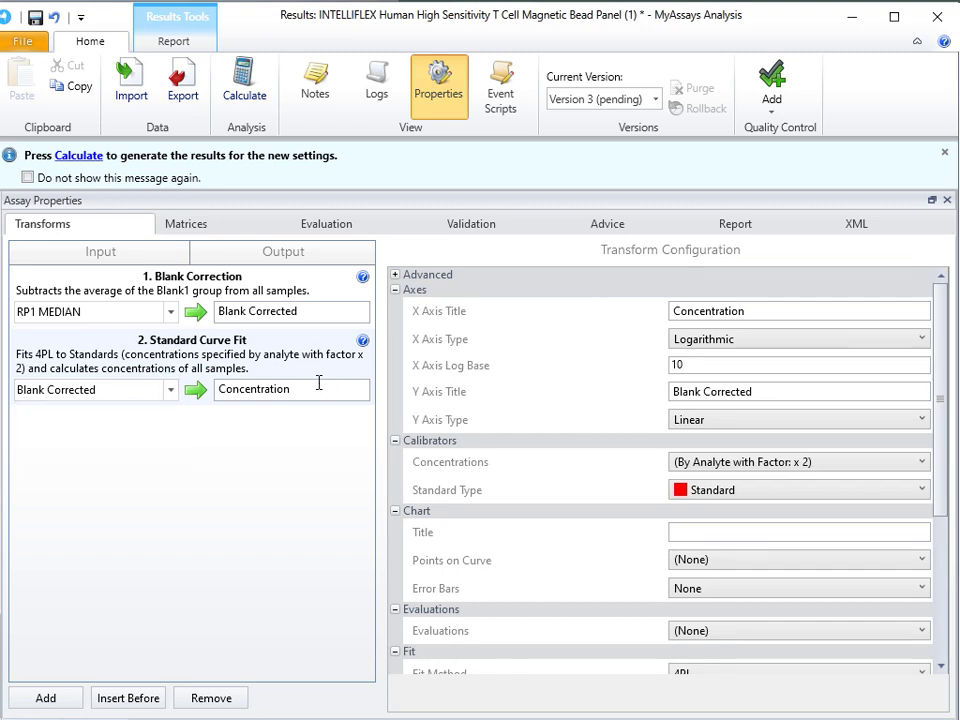
- Try to set the Standard Curve Fit transform's fit method to 5PL
{"action": "scroll", "coordinate": [649, 392], "scroll_direction": "down", "scroll_amount": 5}
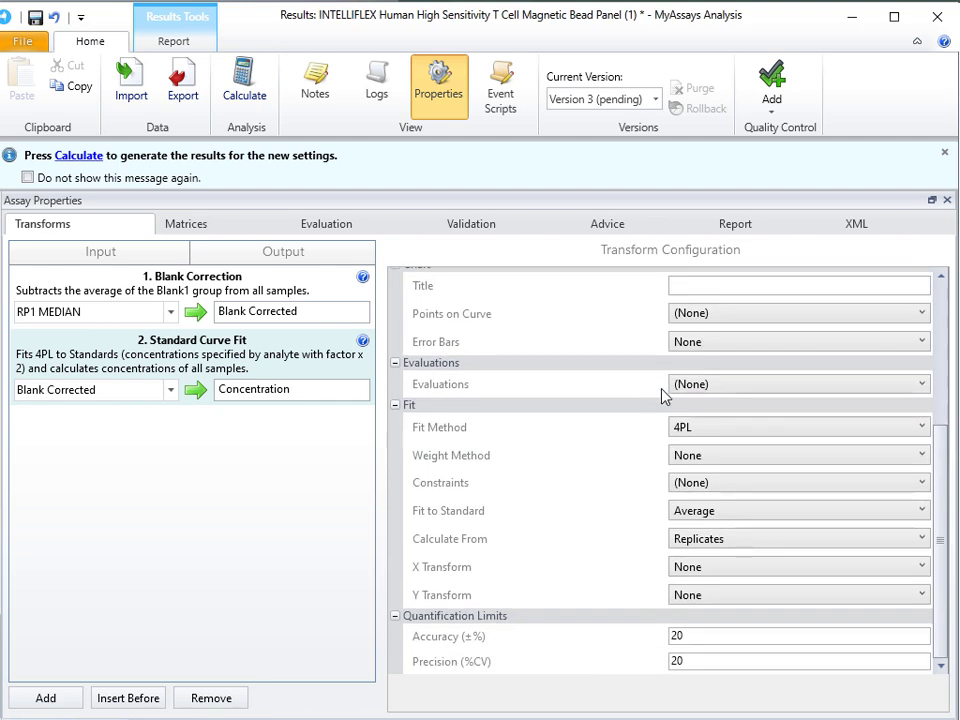
{"action": "left_click", "coordinate": [677, 431]}
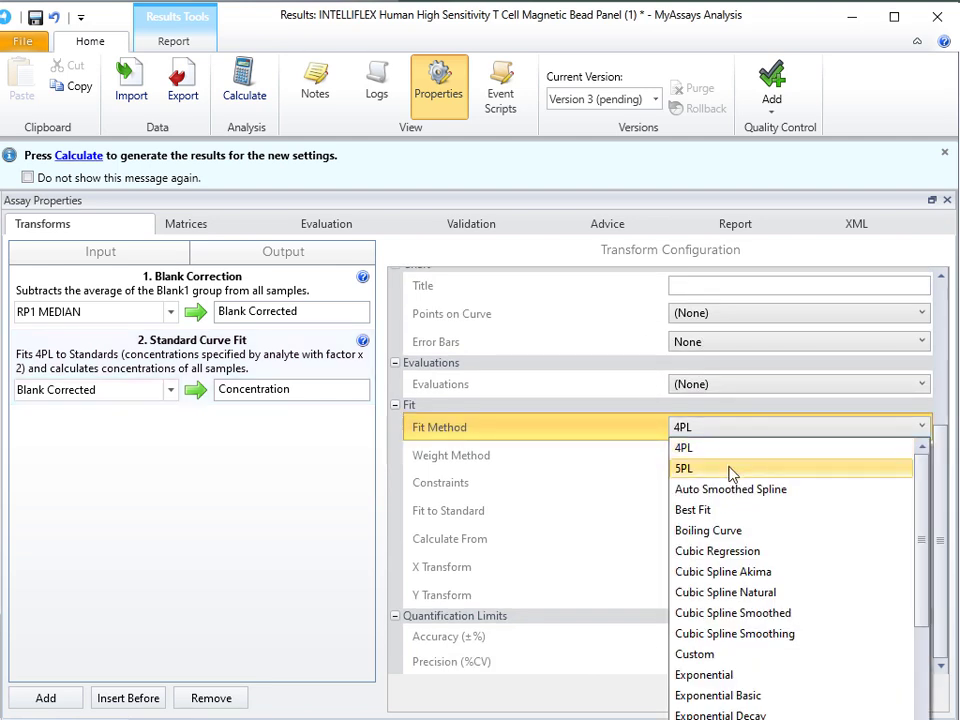
{"action": "left_click", "coordinate": [731, 473]}
{"action": "scroll", "coordinate": [729, 471], "scroll_direction": "up", "scroll_amount": 2}
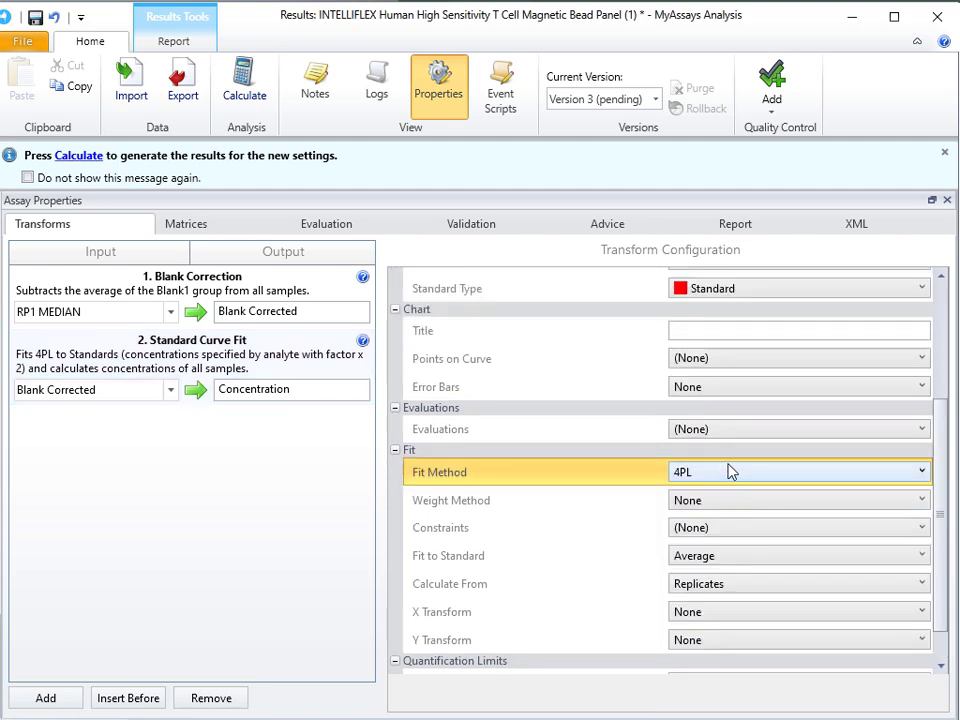
{"action": "scroll", "coordinate": [589, 482], "scroll_direction": "up", "scroll_amount": 3}
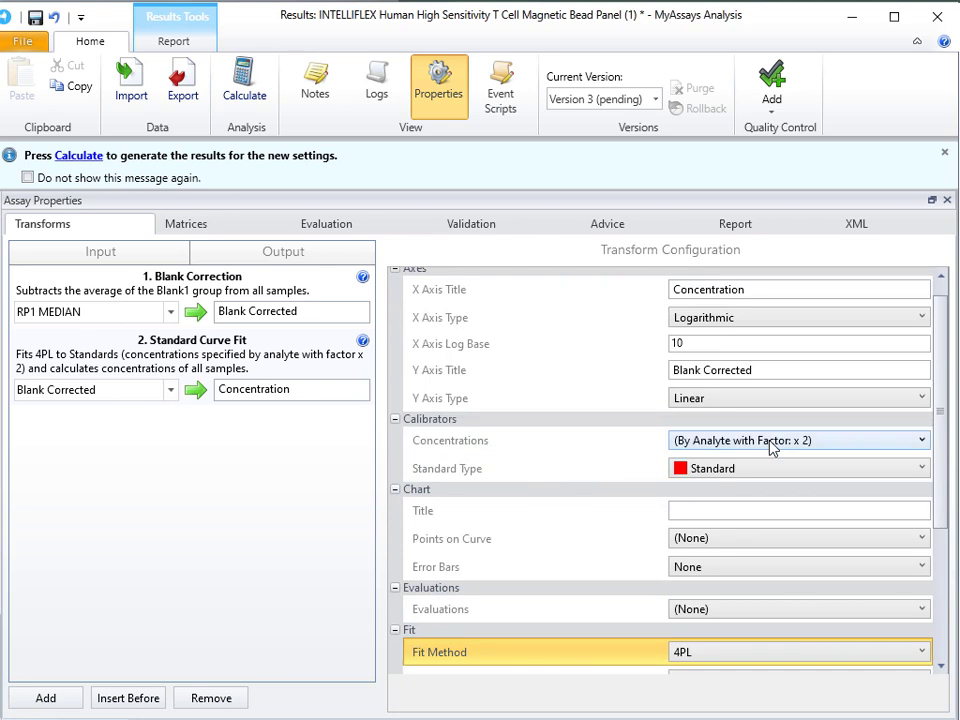
- Inspect the calibrator concentration settings, then look up each analyte's standard concentrations in the kit protocol PDF's tables
{"action": "left_click", "coordinate": [771, 445]}
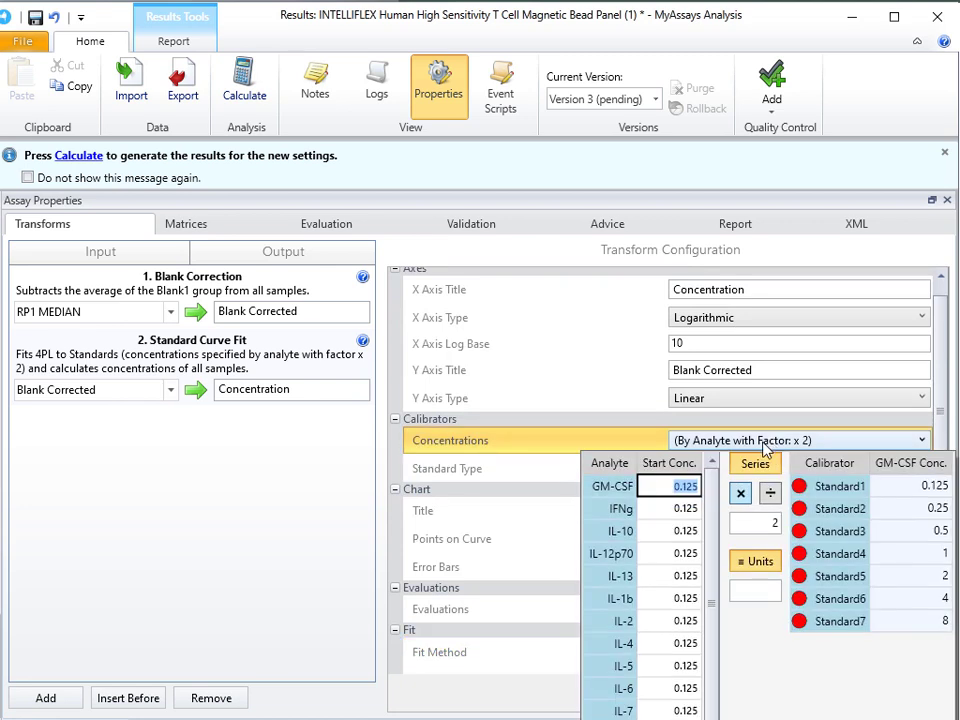
{"action": "key", "text": "alt+Tab"}
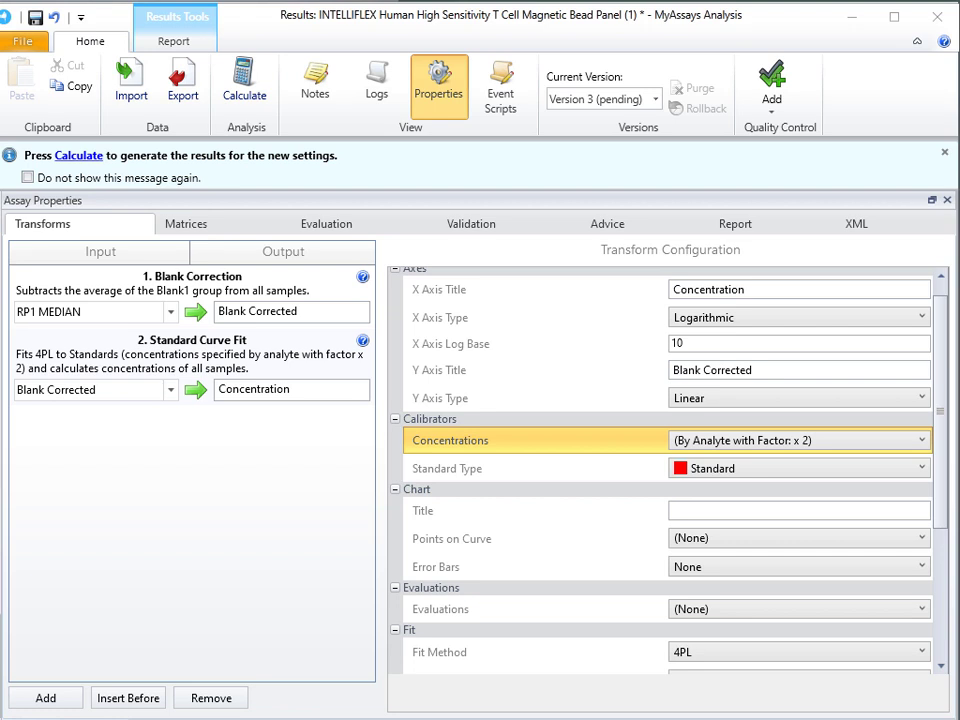
{"action": "scroll", "coordinate": [808, 420], "scroll_direction": "down", "scroll_amount": 2}
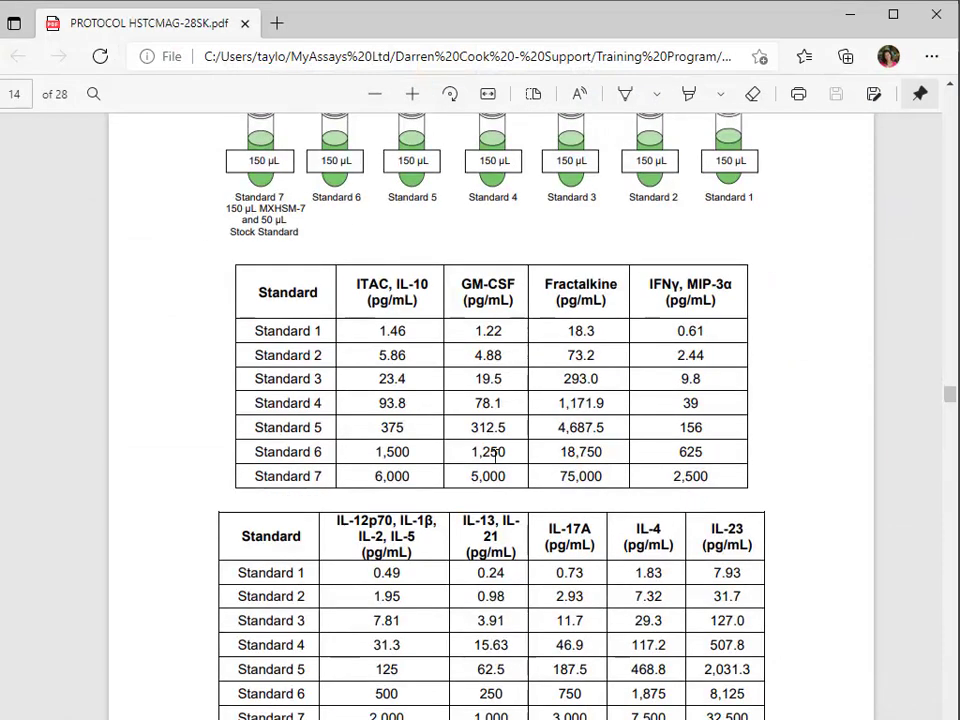
{"action": "scroll", "coordinate": [700, 387], "scroll_direction": "down", "scroll_amount": 3}
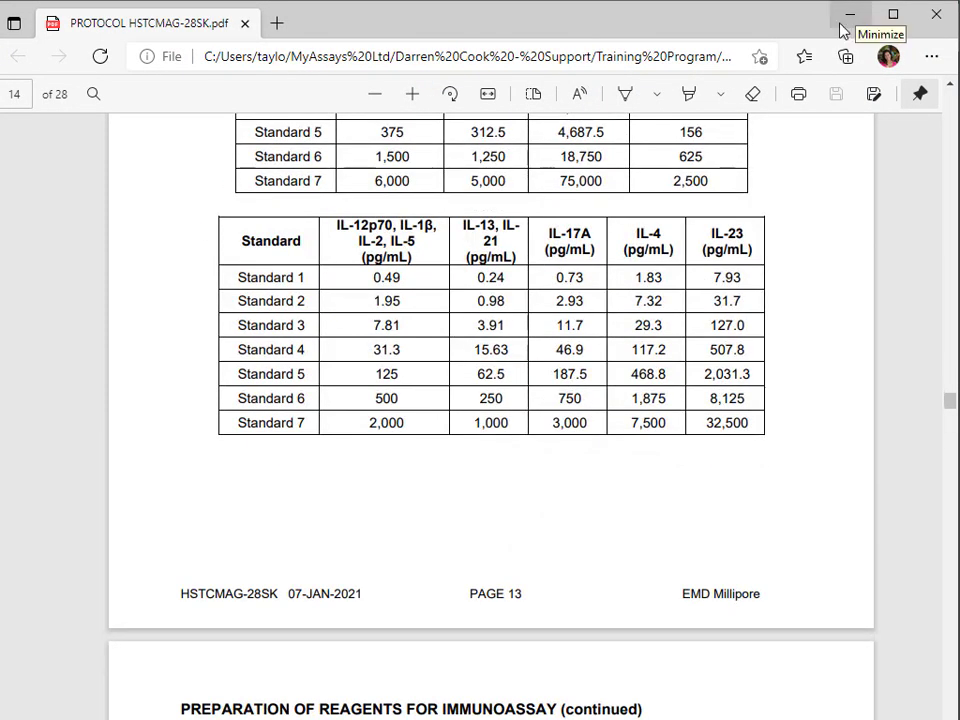
{"action": "scroll", "coordinate": [610, 310], "scroll_direction": "up", "scroll_amount": 3}
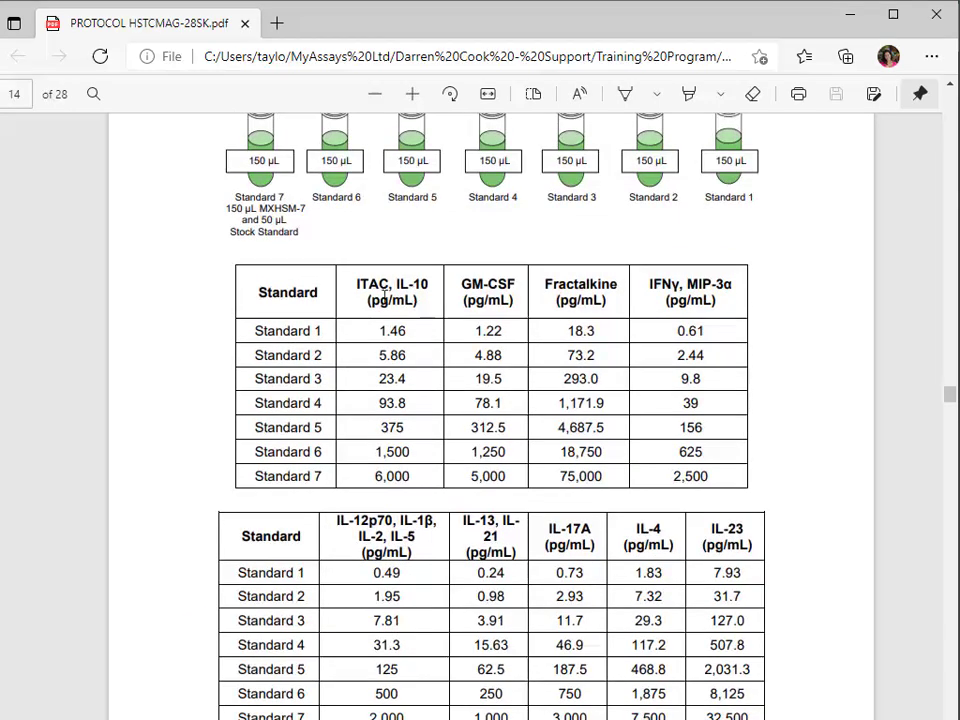
{"action": "scroll", "coordinate": [672, 305], "scroll_direction": "down", "scroll_amount": 5}
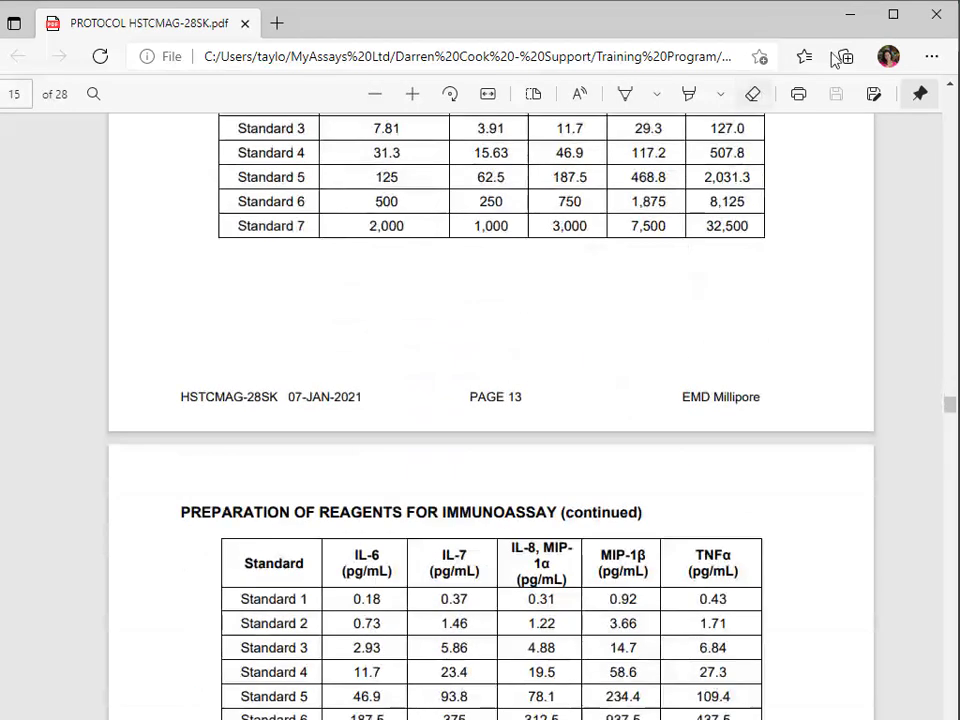
{"action": "left_click", "coordinate": [851, 16]}
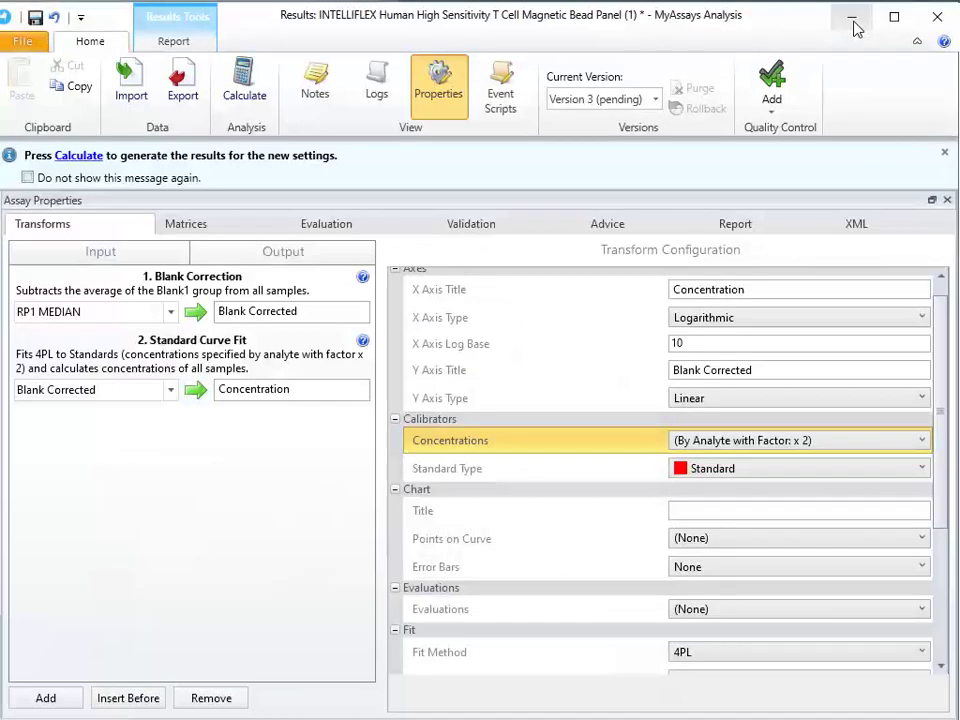
- Set the calibrator concentration units to pg/mL and turn off the series calculation so individual values can be entered
{"action": "left_click", "coordinate": [745, 441]}
{"action": "left_click", "coordinate": [753, 589]}
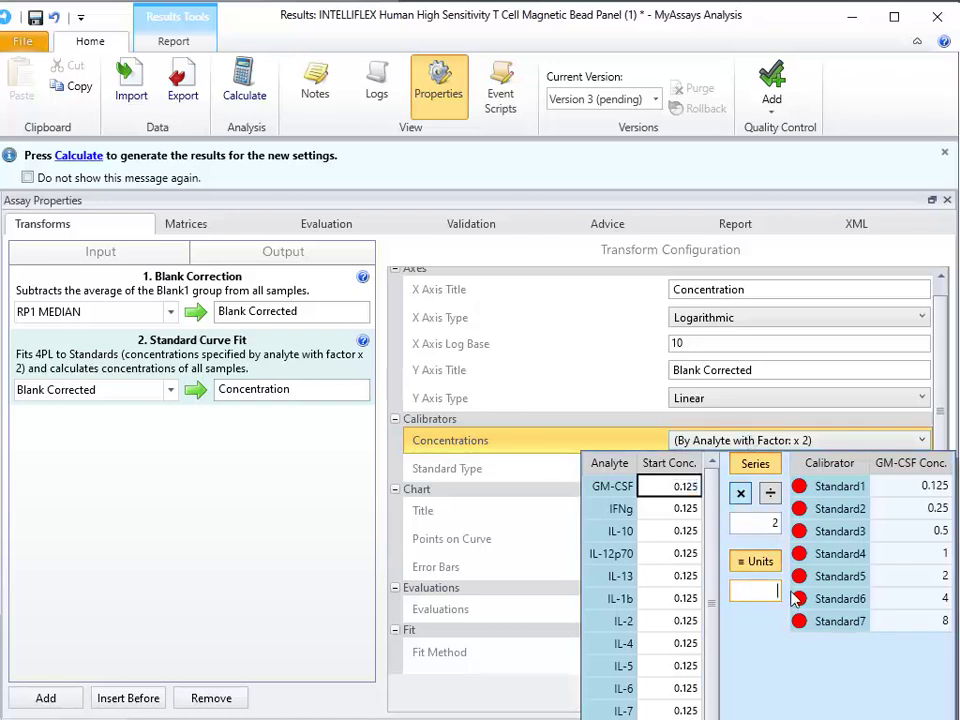
{"action": "type", "text": "pg/mL"}
{"action": "left_click", "coordinate": [726, 470]}
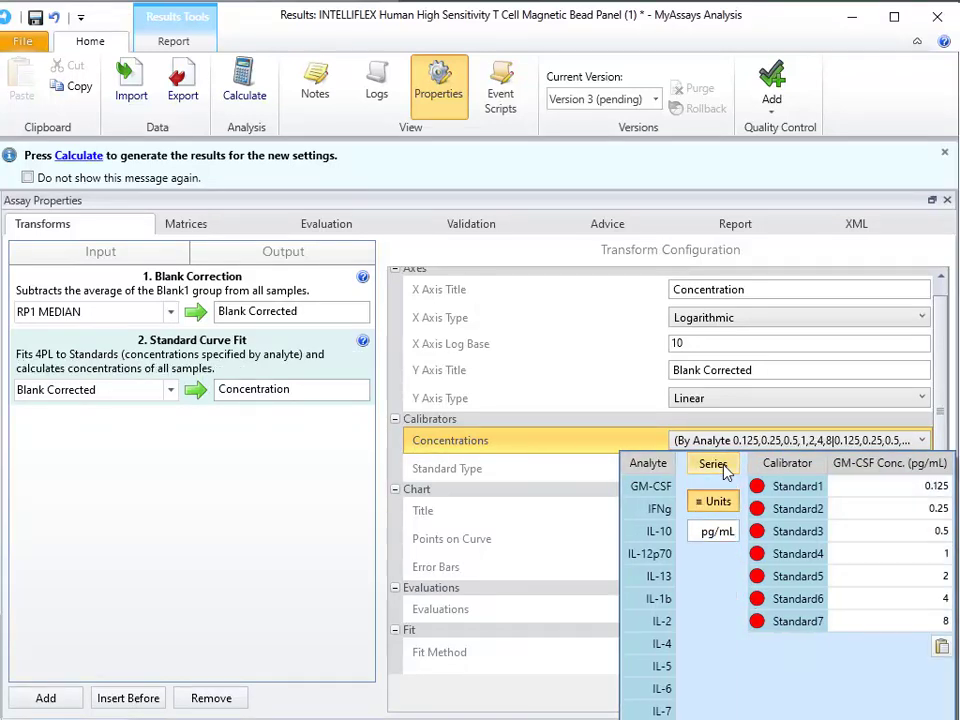
- Paste the per-analyte standard concentrations, with 1.22, 4.88, 19.5, 78.1, 312.5, 1250 and 5000 for GM-CSF, and check IL-10 and IL-13
{"action": "left_click", "coordinate": [924, 490]}
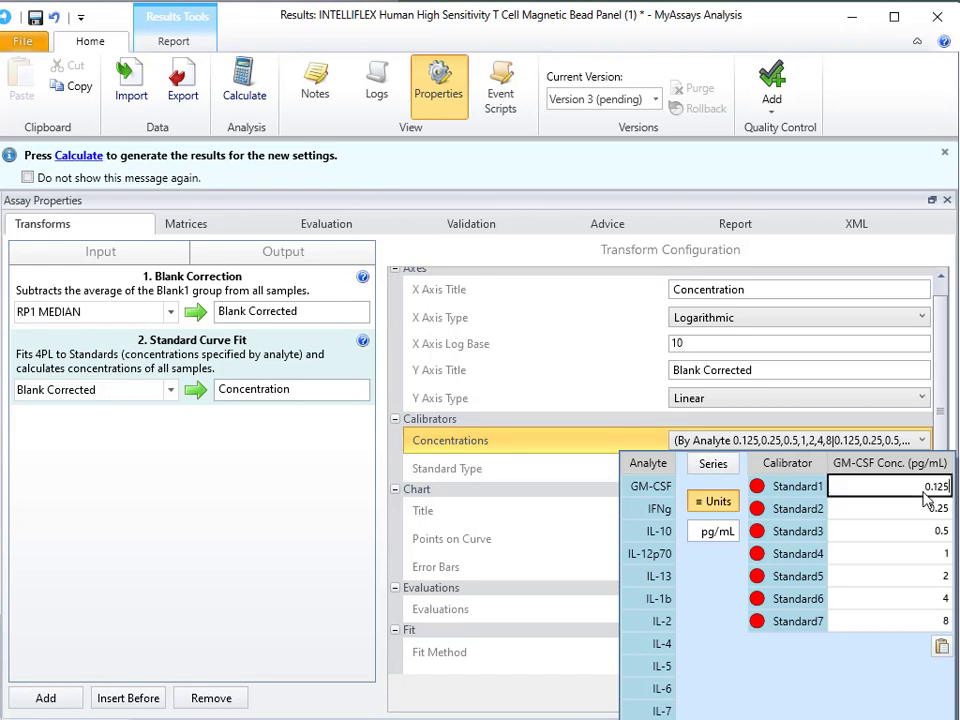
{"action": "key", "text": "ctrl+v"}
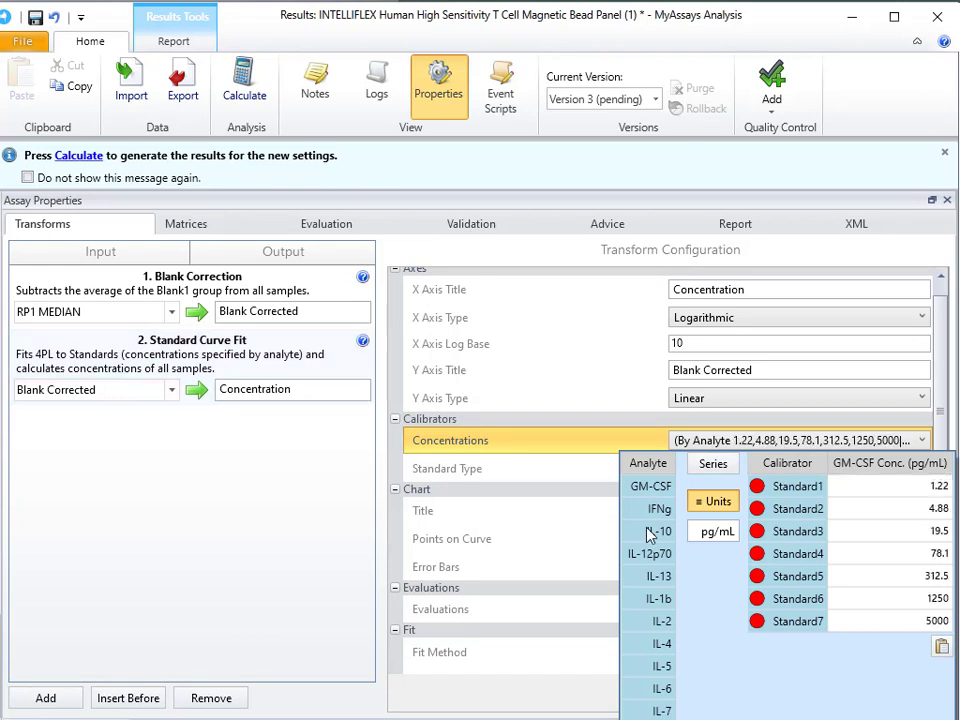
{"action": "left_click", "coordinate": [650, 534]}
{"action": "left_click", "coordinate": [670, 580]}
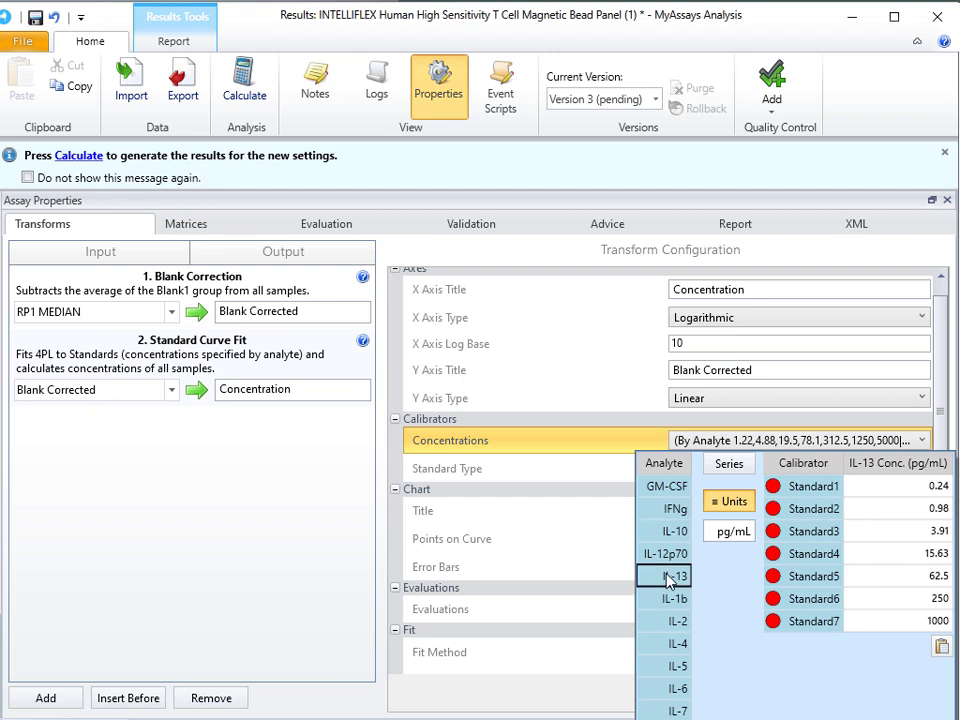
- Close the concentration settings and read the kit protocol PDF's note on multiplying calculated concentrations for diluted samples
{"action": "left_click", "coordinate": [598, 448]}
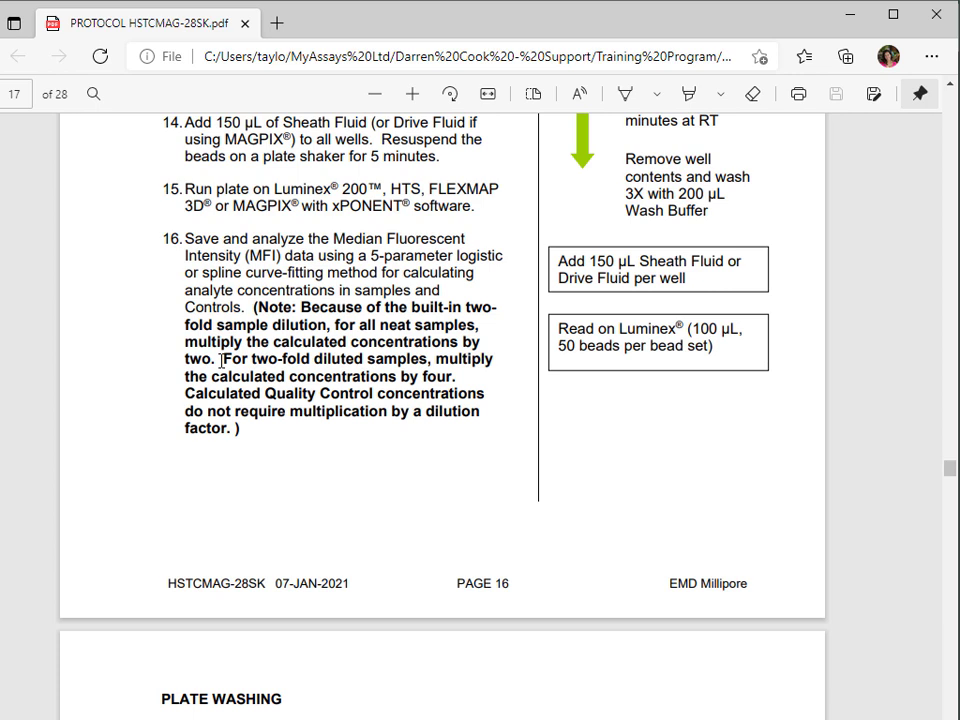
{"action": "left_click", "coordinate": [849, 15]}
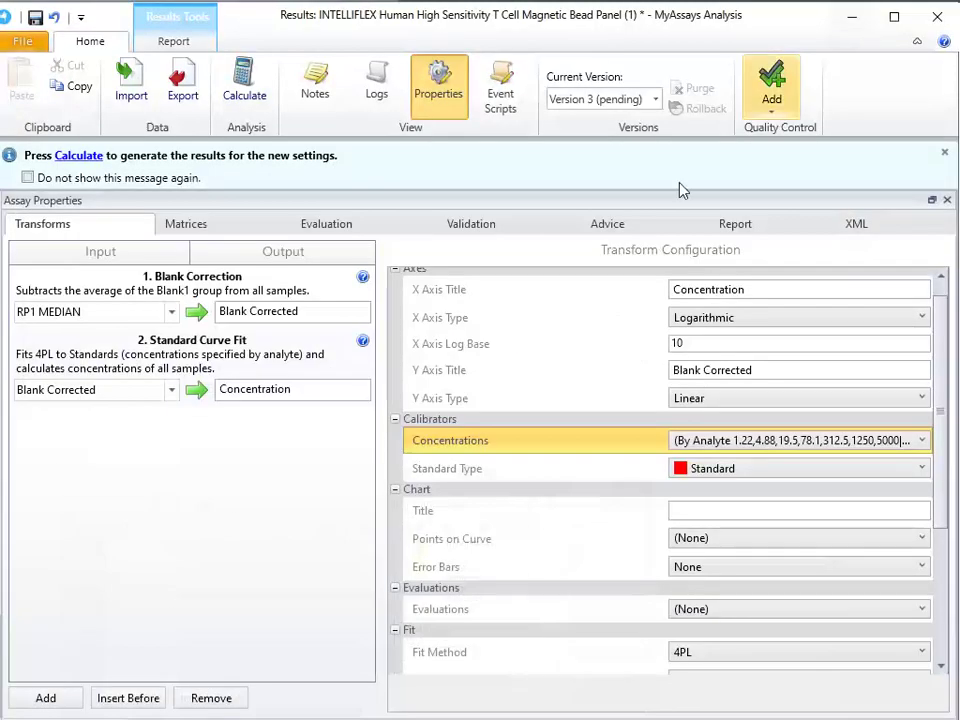
- Add a Factor transform that multiplies Concentration by 2 and name its output Final Concentration
{"action": "left_click", "coordinate": [60, 706]}
{"action": "left_click", "coordinate": [44, 398]}
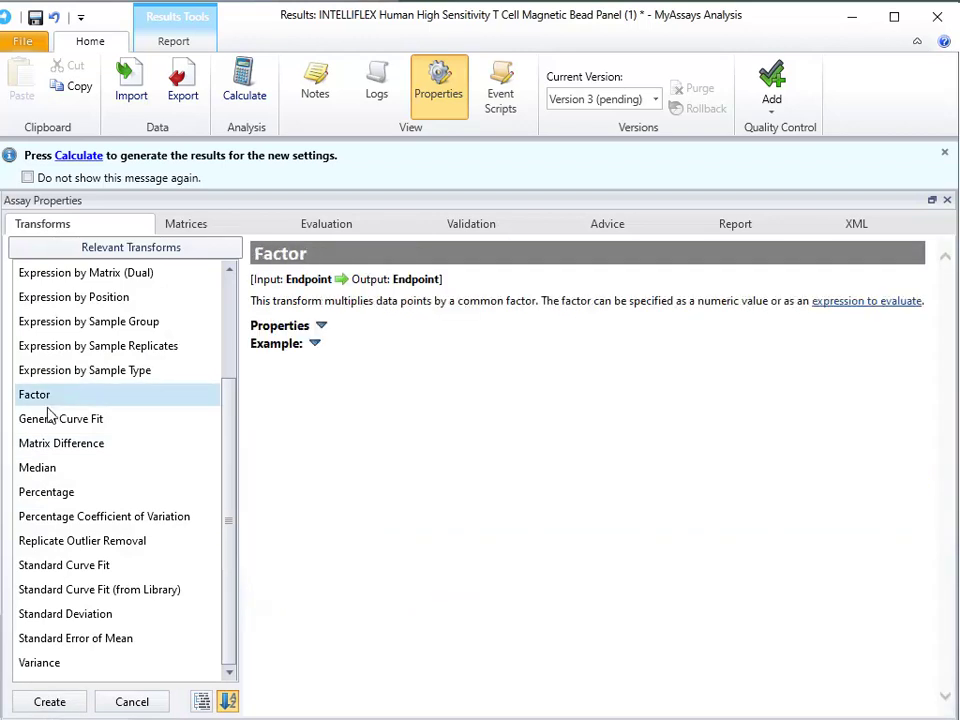
{"action": "left_click", "coordinate": [60, 702]}
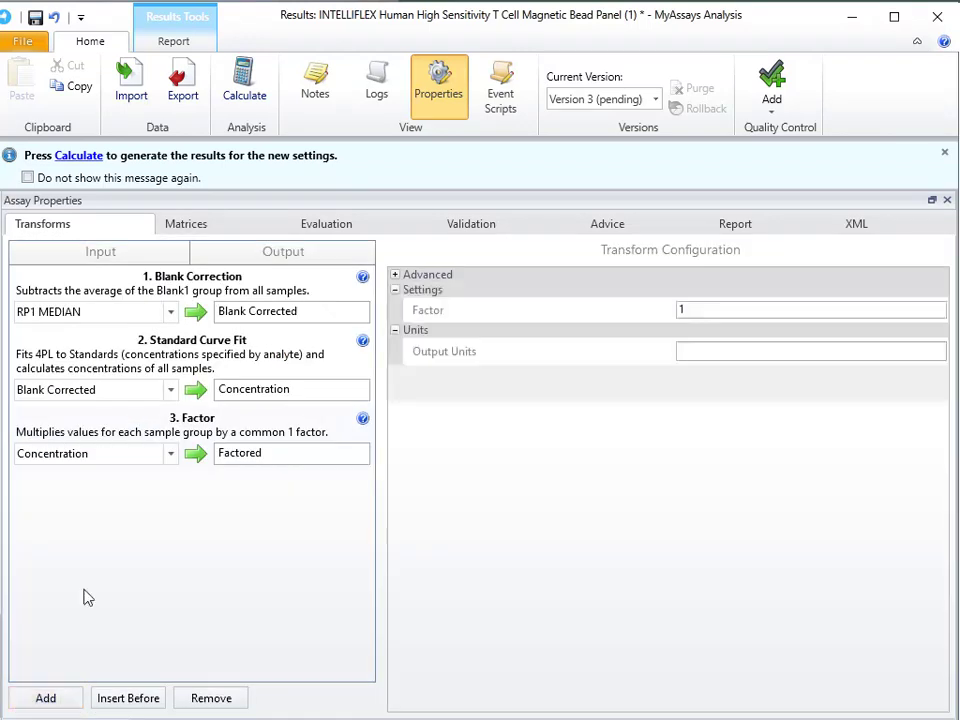
{"action": "left_click", "coordinate": [677, 311]}
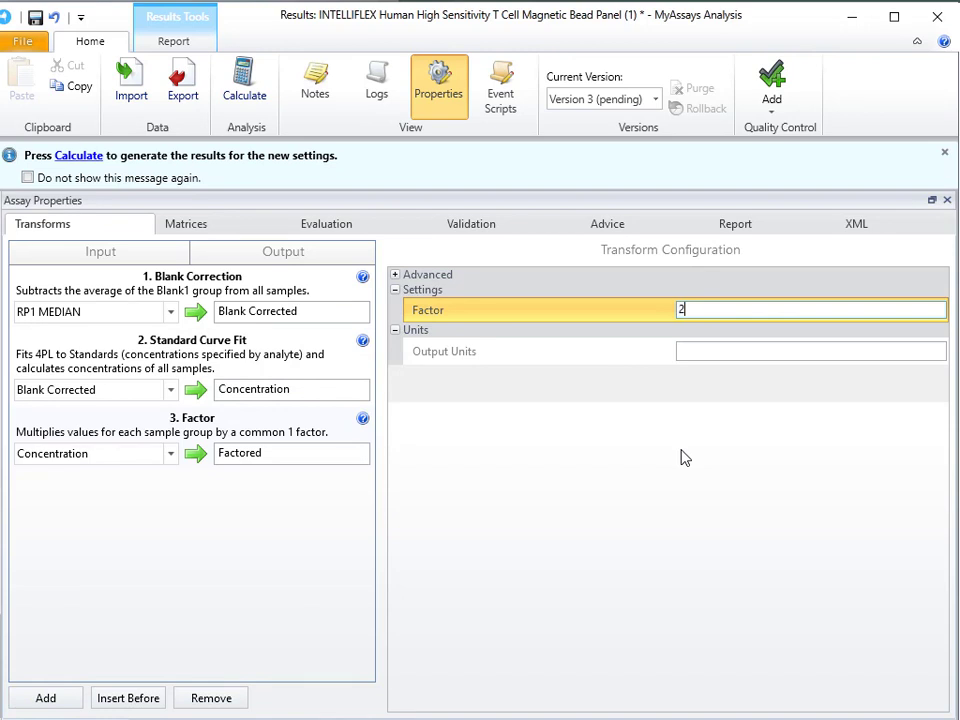
{"action": "left_click", "coordinate": [336, 446]}
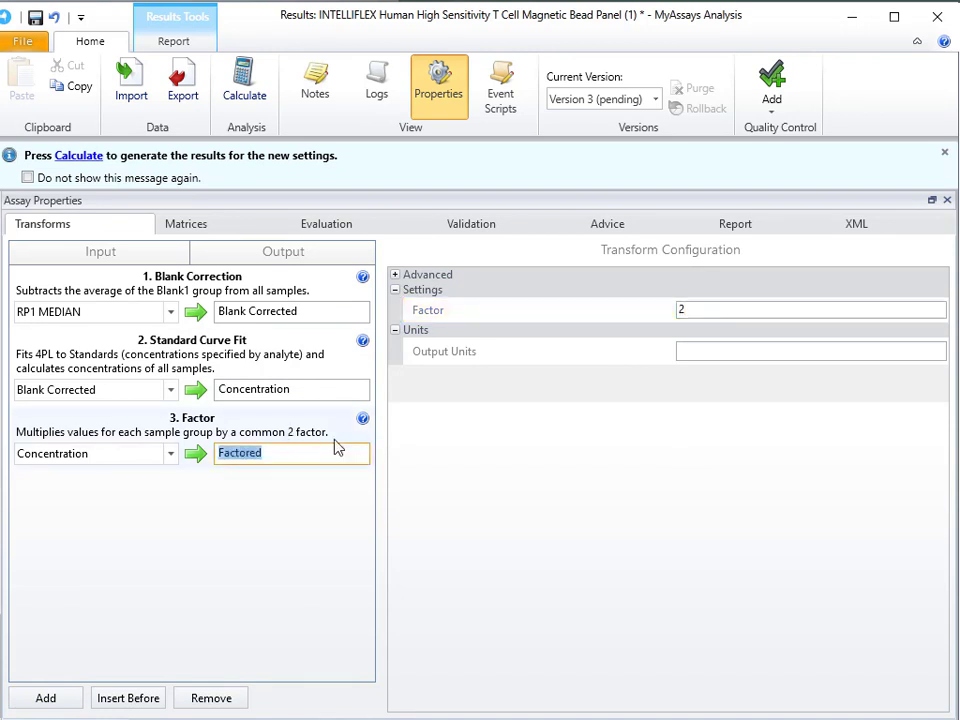
{"action": "type", "text": "Final Con"}
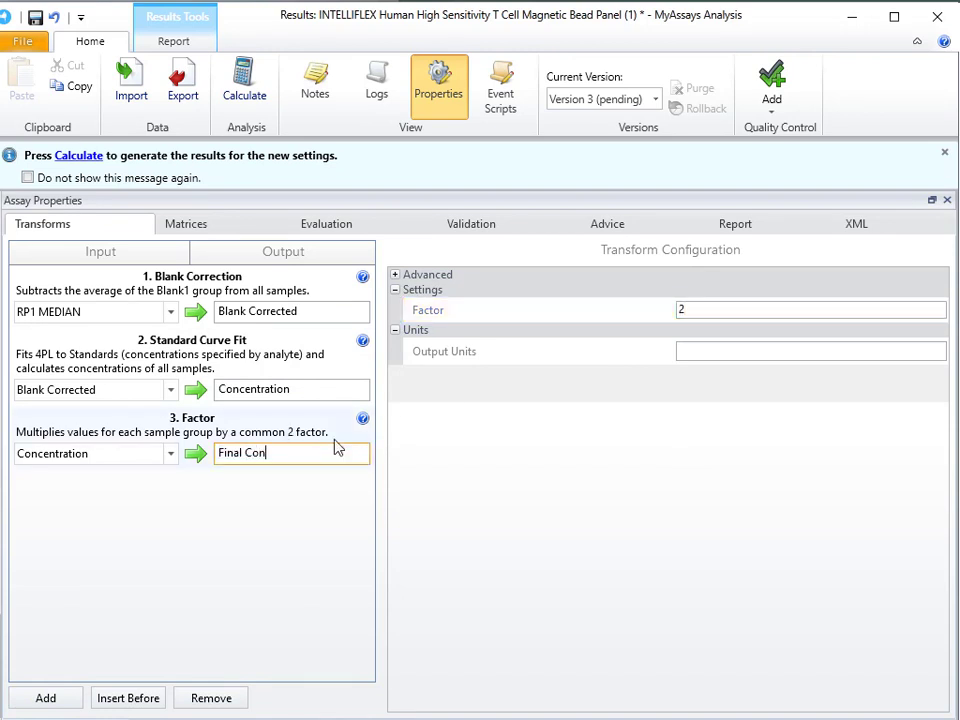
{"action": "type", "text": "centration"}
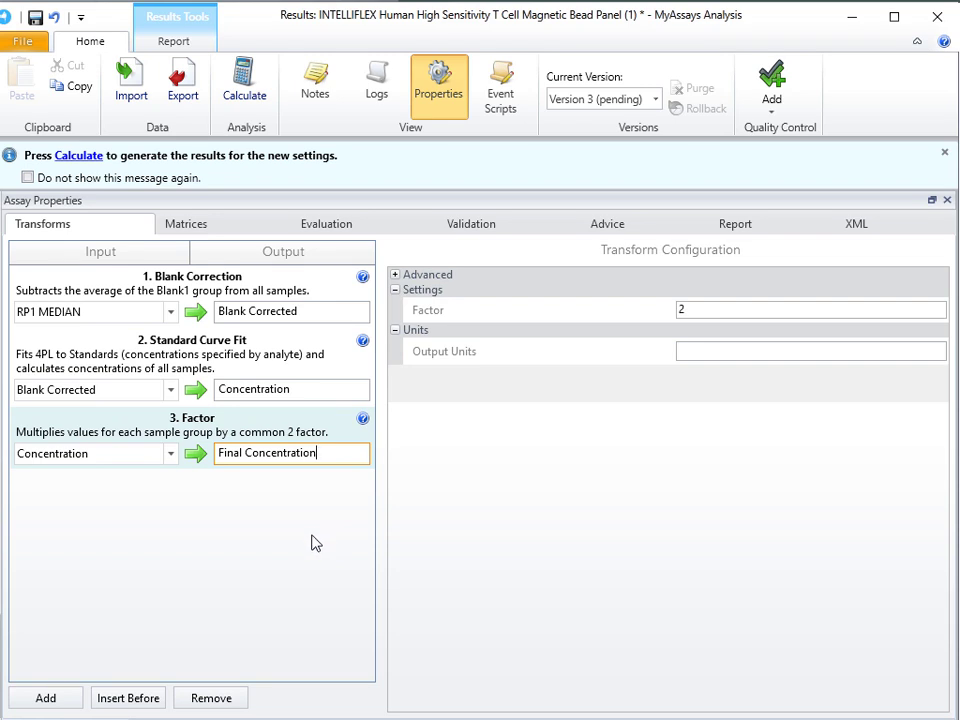
- Add a Dilution Factors transform, look through its per-sample factors, and name its output Final Conc. (x Dil. Factor)
{"action": "left_click", "coordinate": [70, 698]}
{"action": "scroll", "coordinate": [122, 540], "scroll_direction": "up", "scroll_amount": 3}
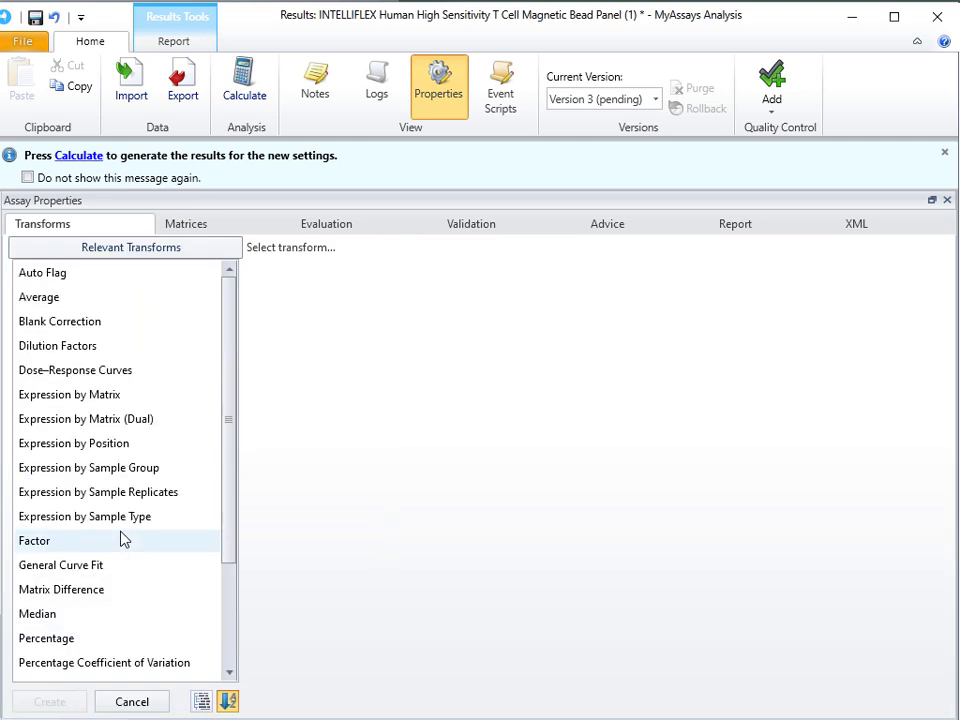
{"action": "left_click", "coordinate": [129, 346]}
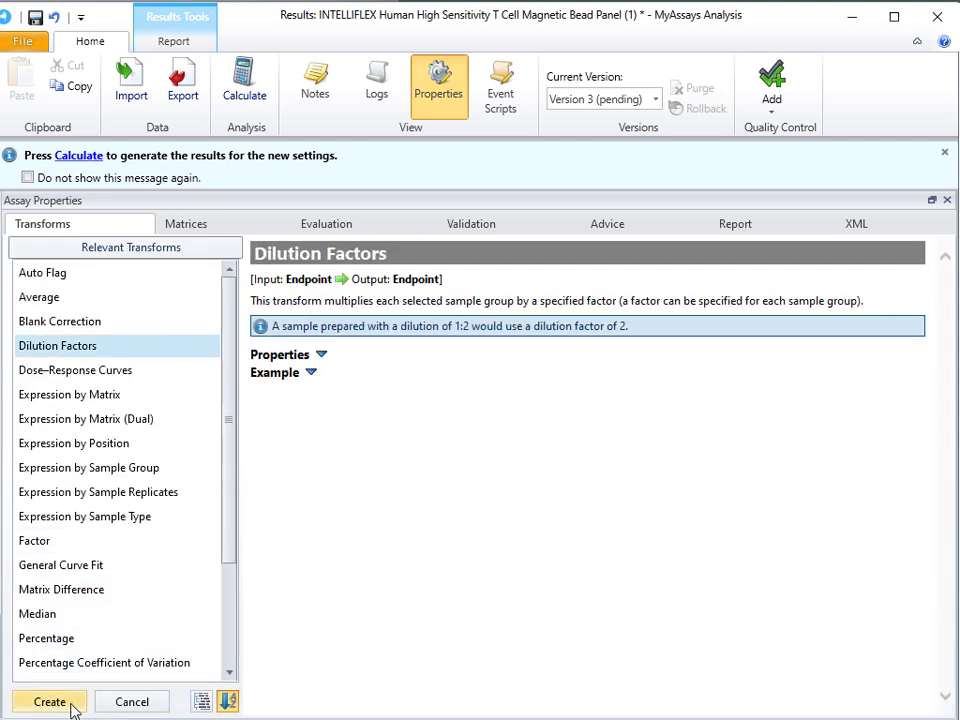
{"action": "left_click", "coordinate": [70, 701]}
{"action": "left_click", "coordinate": [856, 340]}
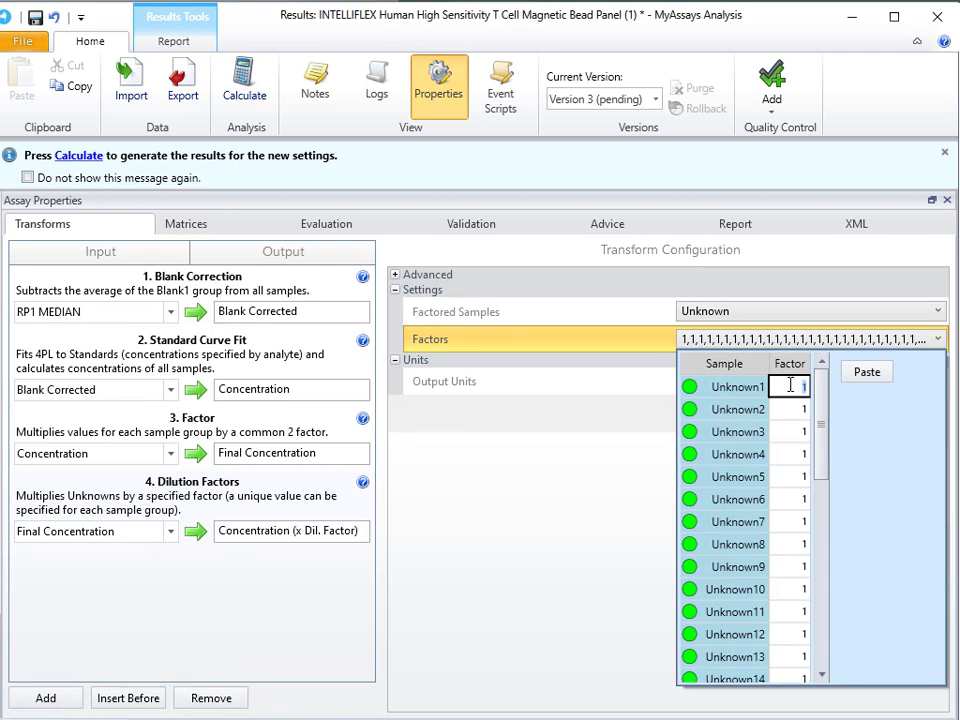
{"action": "scroll", "coordinate": [793, 463], "scroll_direction": "down", "scroll_amount": 8}
{"action": "scroll", "coordinate": [790, 468], "scroll_direction": "up", "scroll_amount": 8}
{"action": "left_click", "coordinate": [606, 350]}
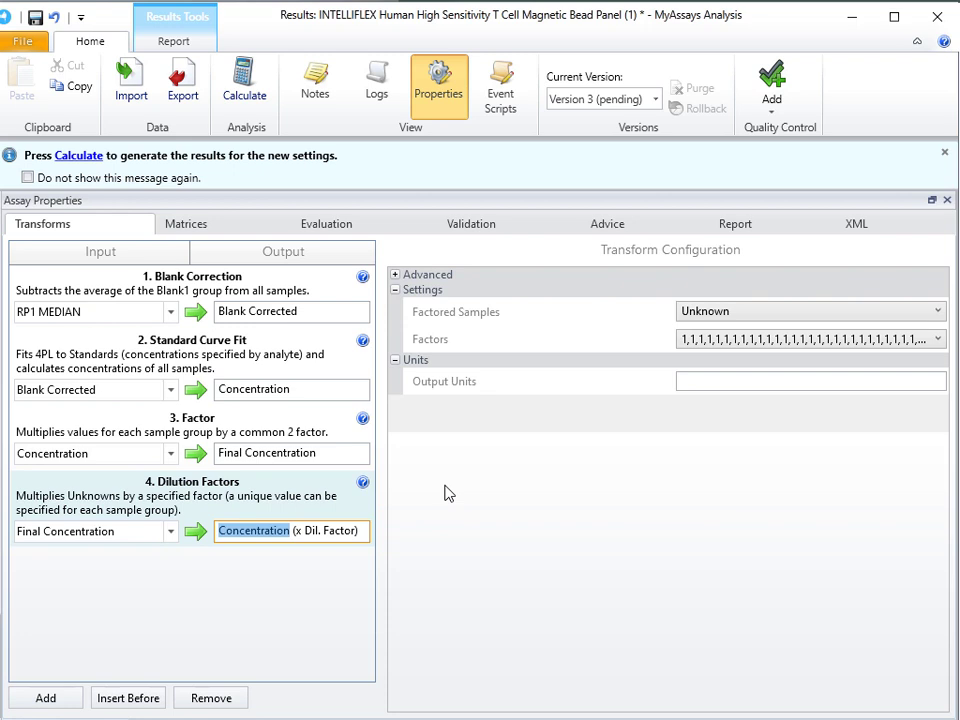
{"action": "type", "text": "Final Conc."}
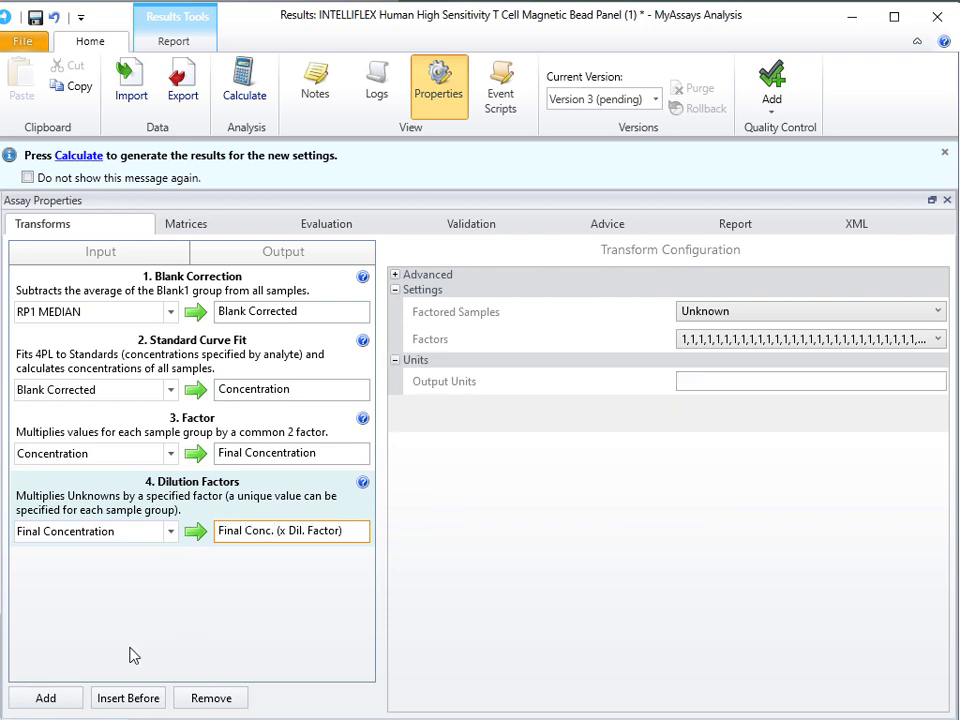
- Add a Percentage Coefficient of Variation transform that uses RP1 MEDIAN as its input
{"action": "left_click", "coordinate": [68, 698]}
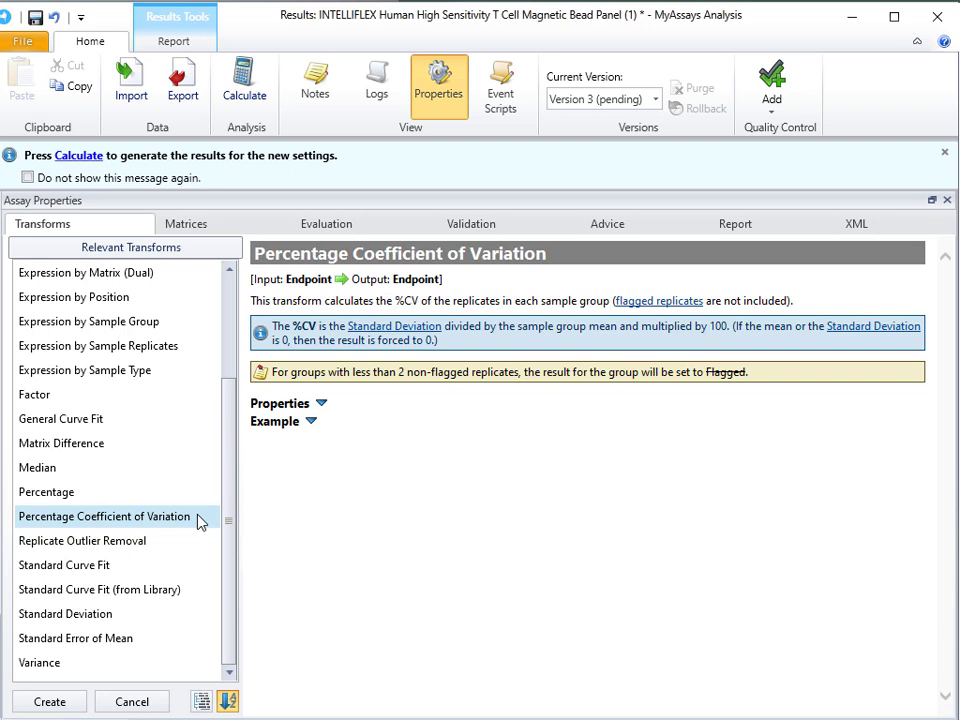
{"action": "left_click", "coordinate": [52, 704]}
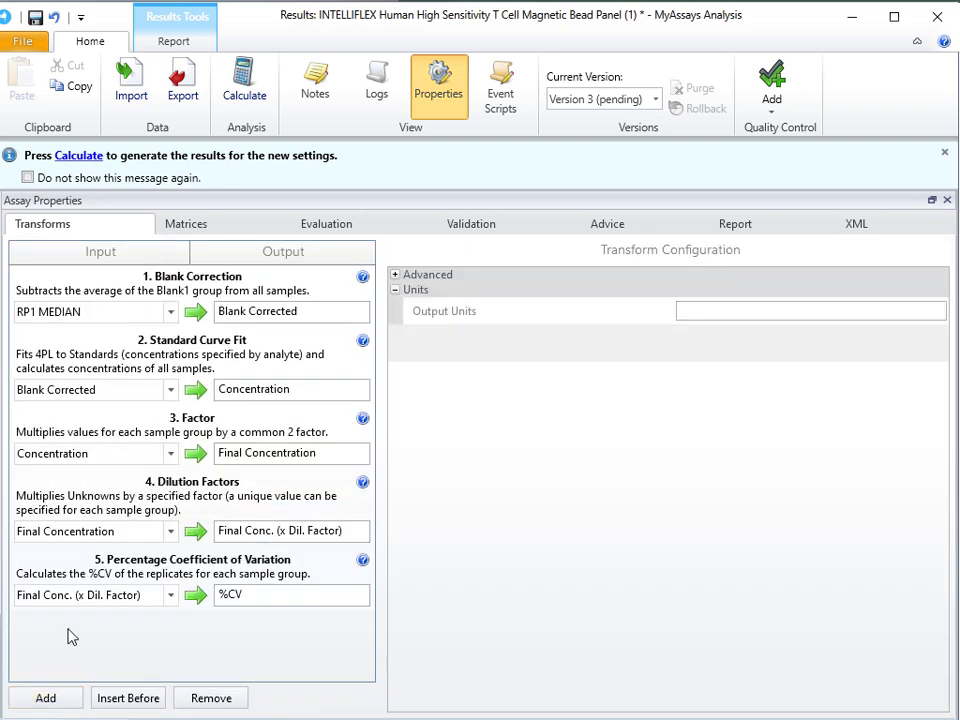
{"action": "left_click", "coordinate": [170, 595]}
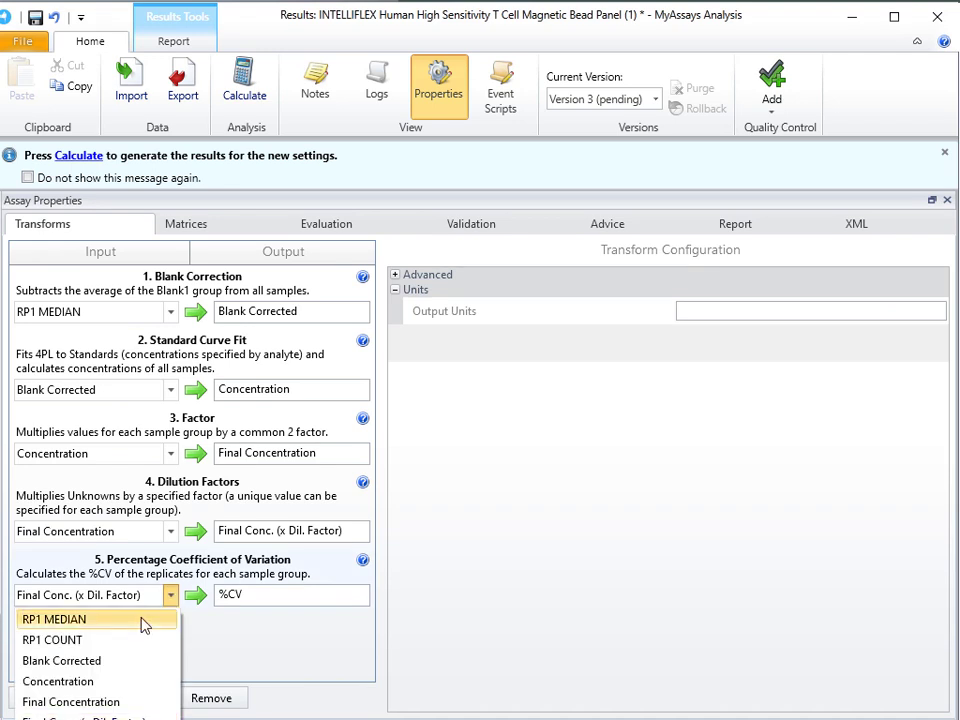
{"action": "left_click", "coordinate": [145, 620]}
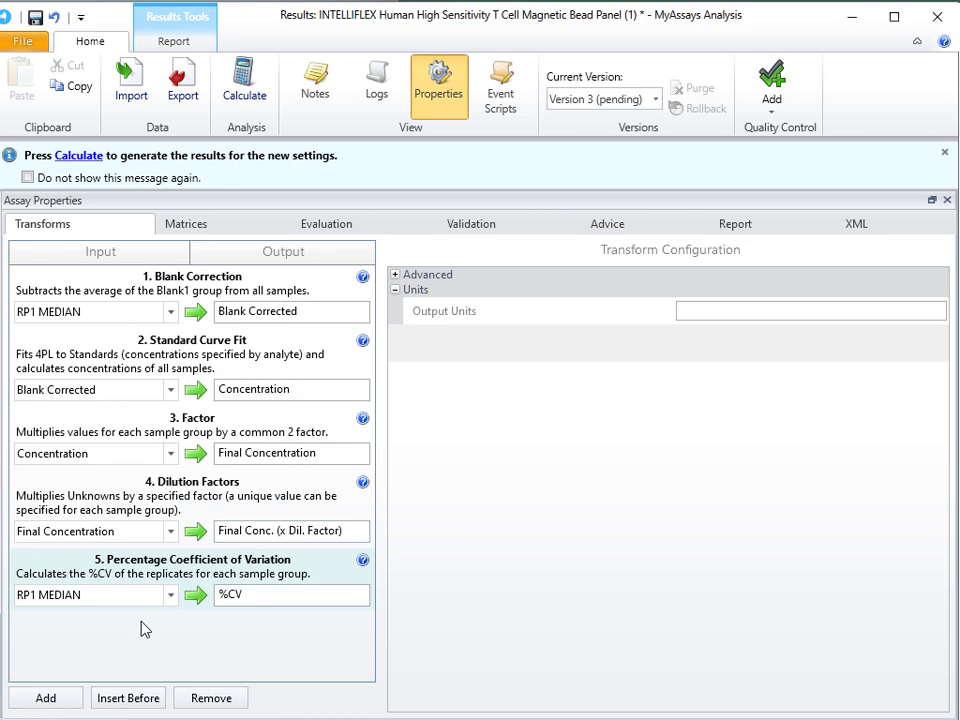
- Format all calculated matrices, from Blank Corrected through %CV, to a precision of 2 decimal places in one batch edit
{"action": "left_click", "coordinate": [192, 224]}
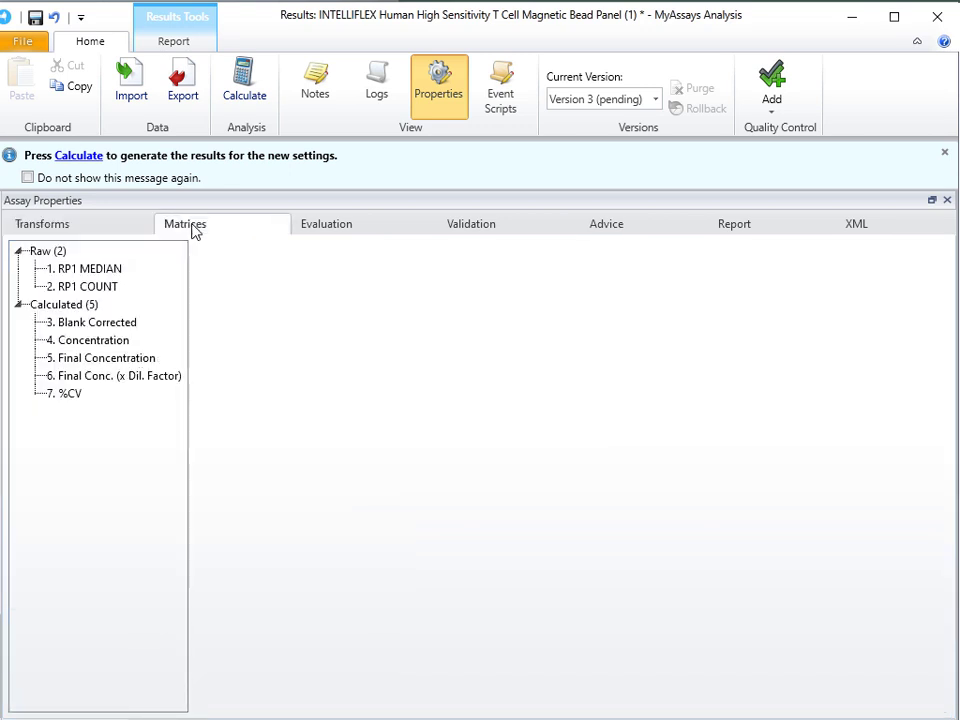
{"action": "left_click", "coordinate": [127, 325]}
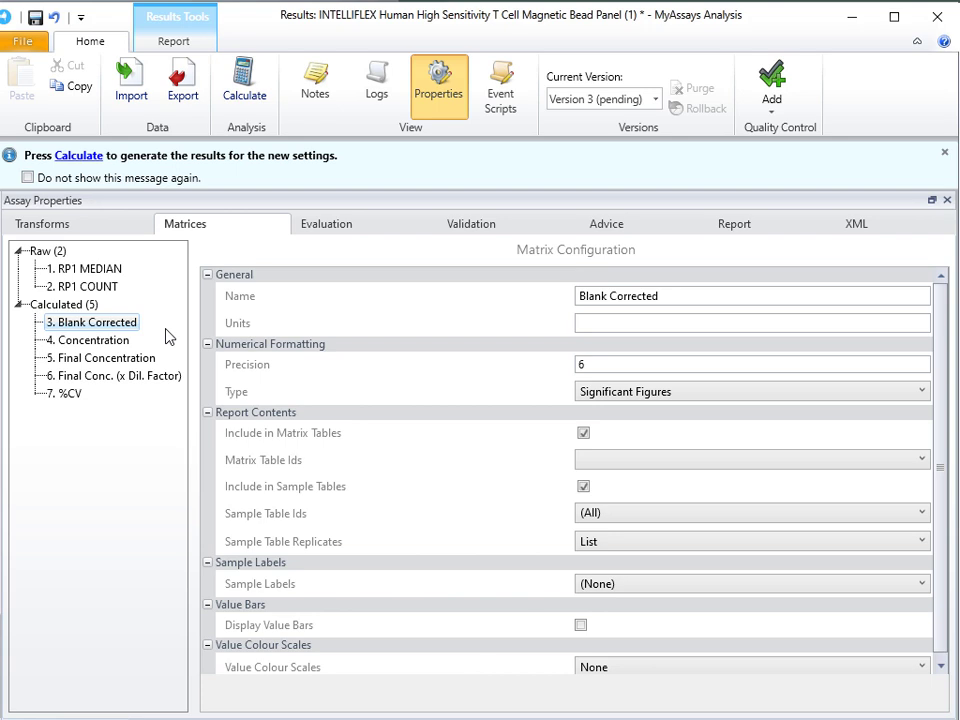
{"action": "left_click", "coordinate": [115, 342], "text": "ctrl"}
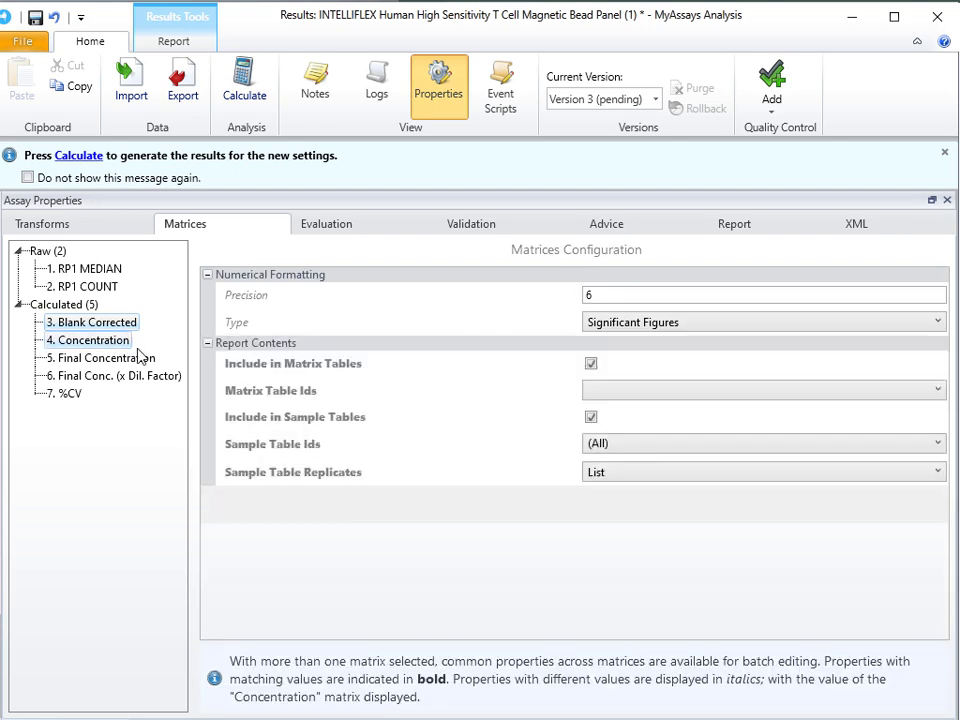
{"action": "left_click", "coordinate": [70, 398], "text": "shift"}
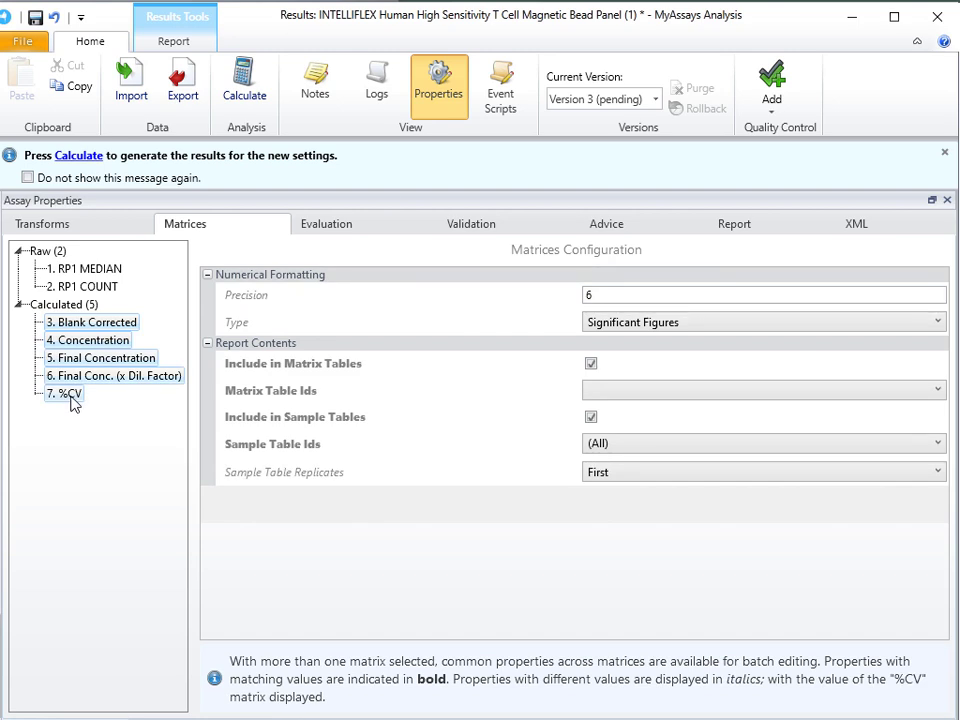
{"action": "left_click", "coordinate": [608, 295]}
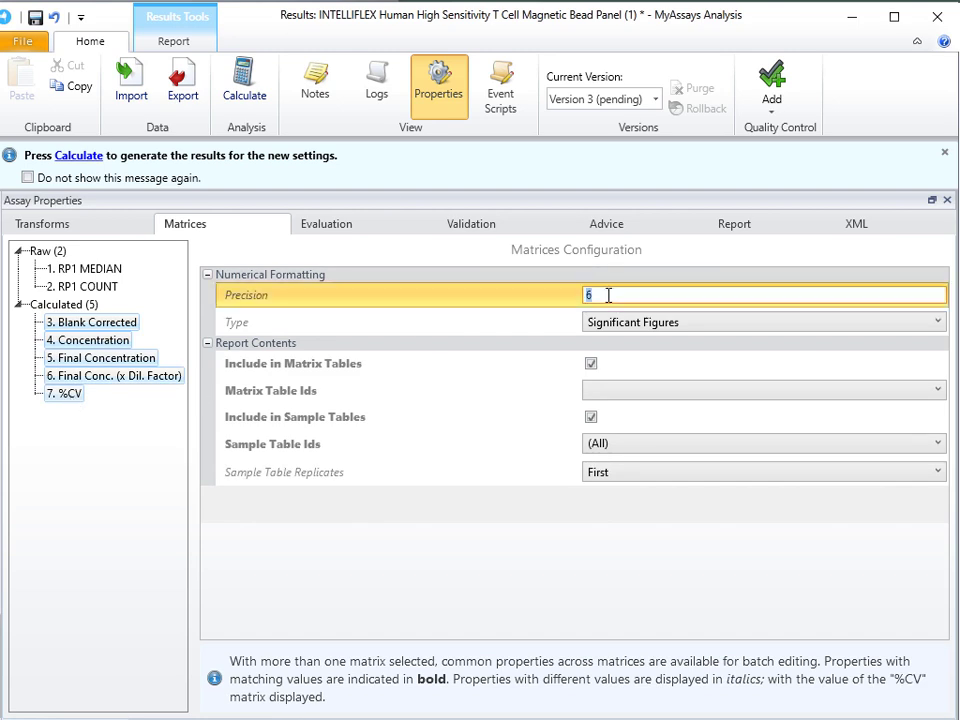
{"action": "type", "text": "2"}
{"action": "left_click", "coordinate": [617, 330]}
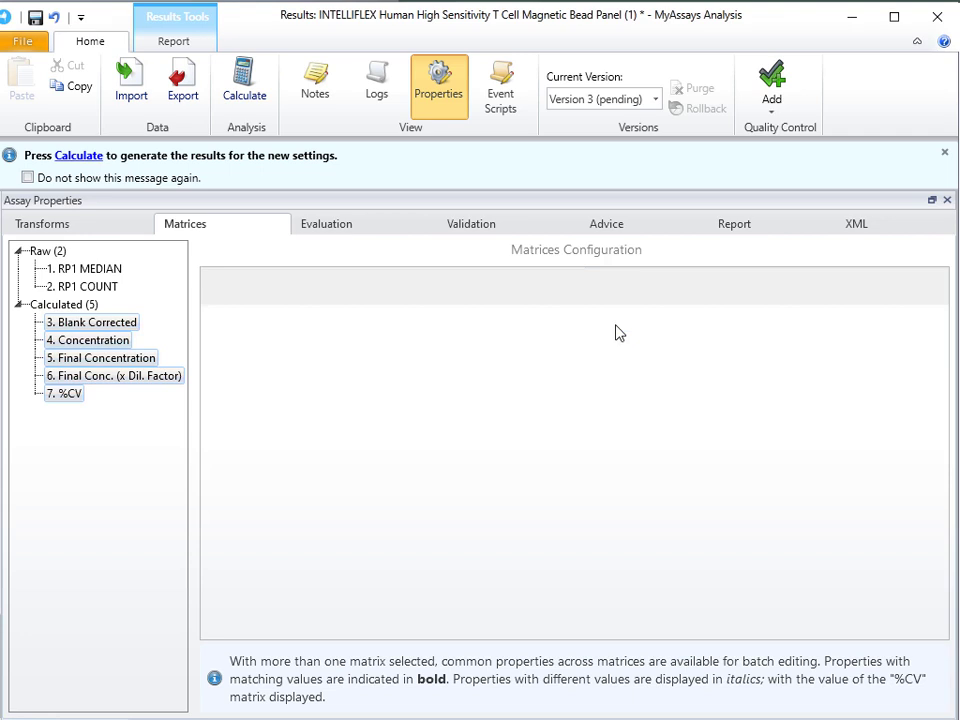
{"action": "left_click", "coordinate": [617, 326]}
{"action": "left_click", "coordinate": [605, 339]}
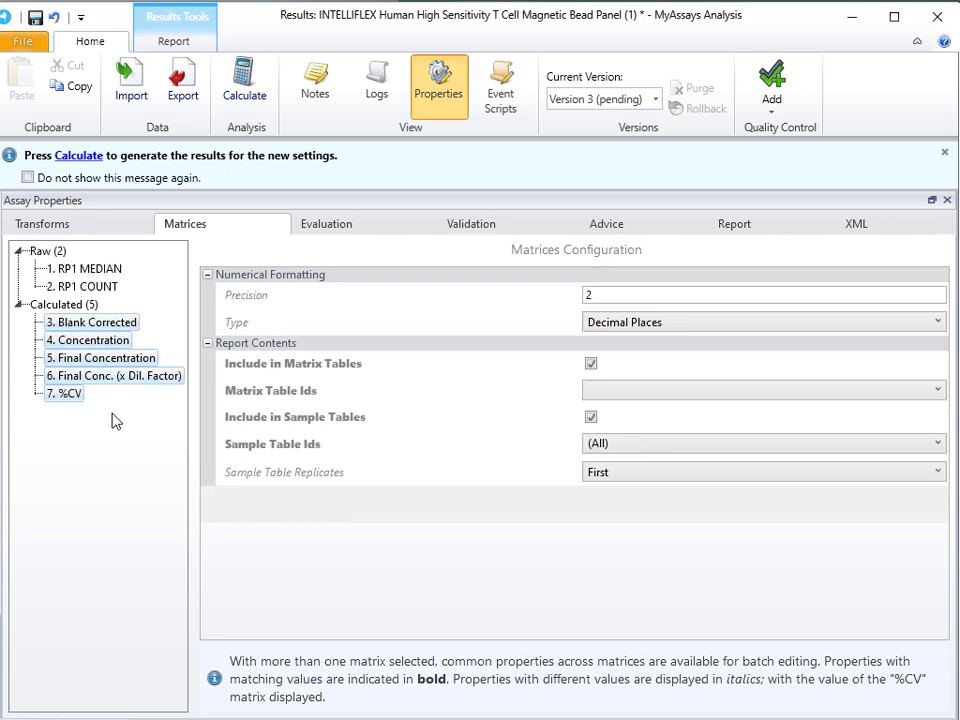
- Set the sample table replicates to Average for the calculated matrices from Blank Corrected through Final Conc. (x Dil. Factor)
{"action": "left_click", "coordinate": [103, 327]}
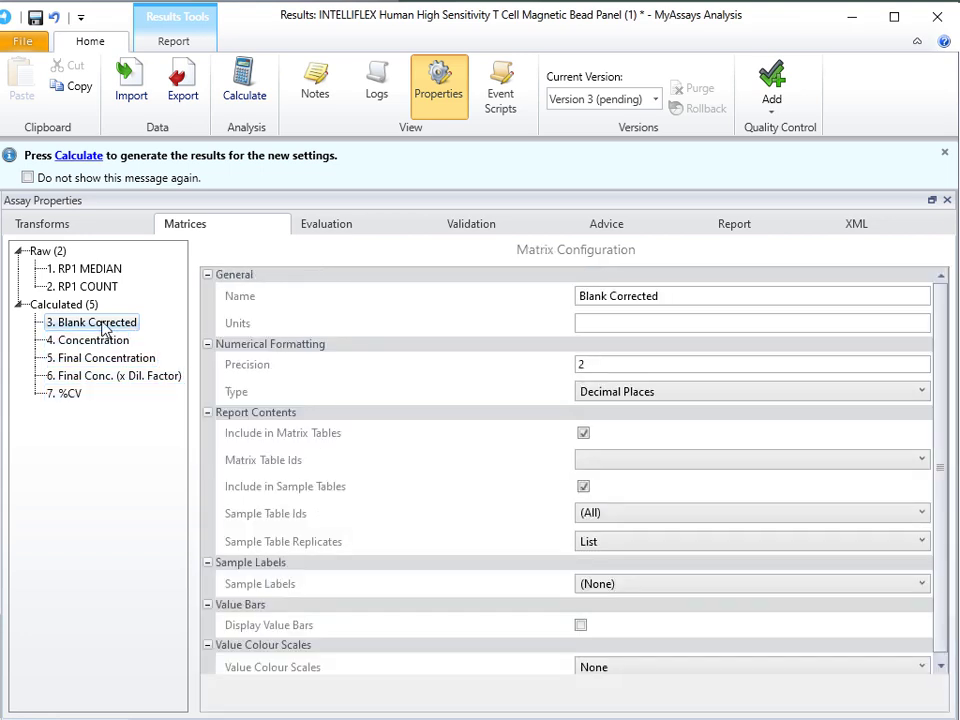
{"action": "left_click", "coordinate": [104, 377], "text": "shift"}
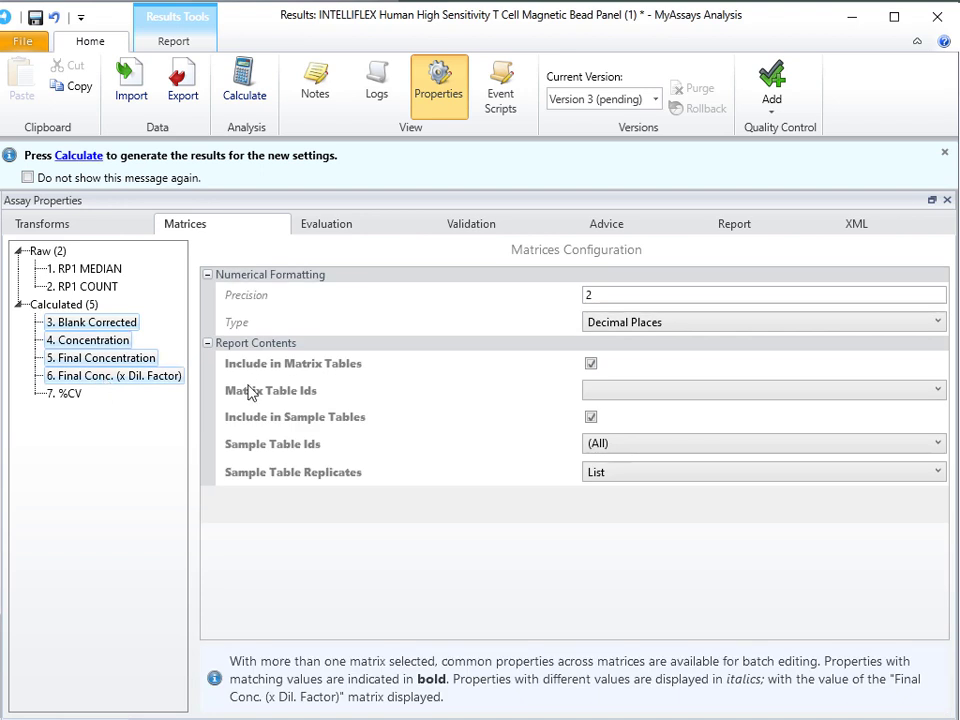
{"action": "left_click", "coordinate": [647, 476]}
{"action": "left_click", "coordinate": [646, 500]}
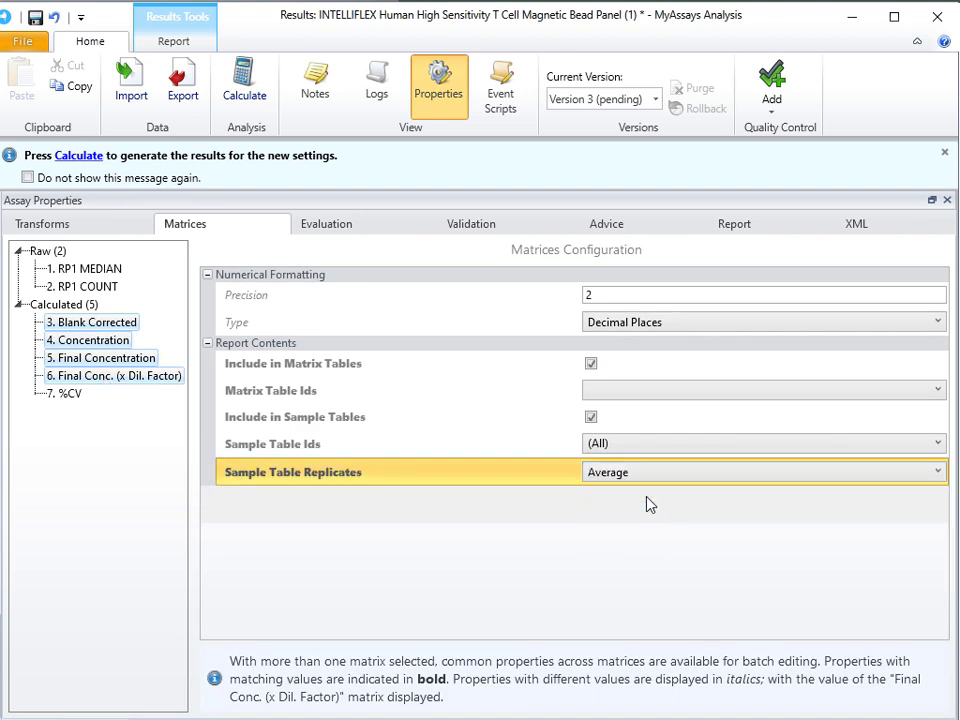
{"action": "left_click", "coordinate": [108, 322]}
- Move the standard curve fit content to the start of the report and set its sheet name to {AnalyteName} FIt Details
{"action": "left_click", "coordinate": [735, 230]}
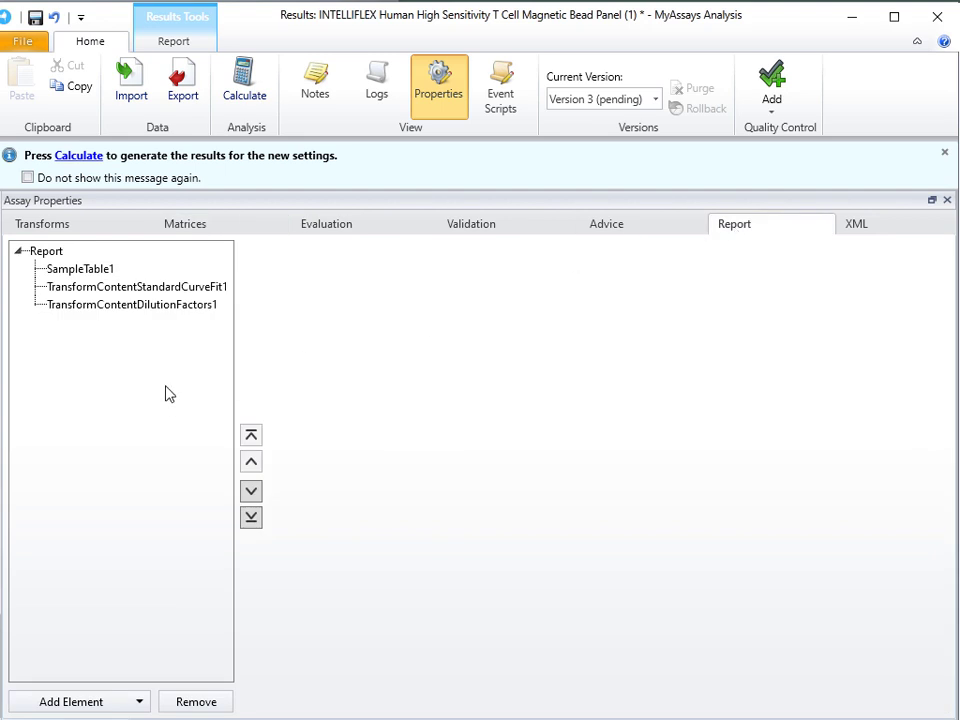
{"action": "left_click", "coordinate": [188, 288]}
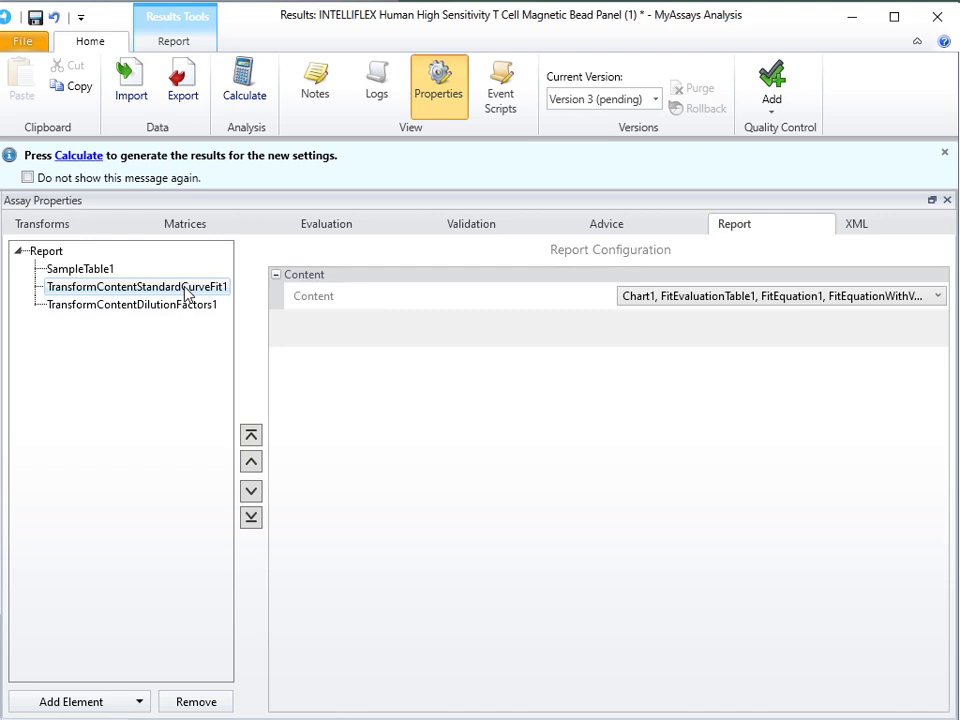
{"action": "left_click", "coordinate": [251, 437]}
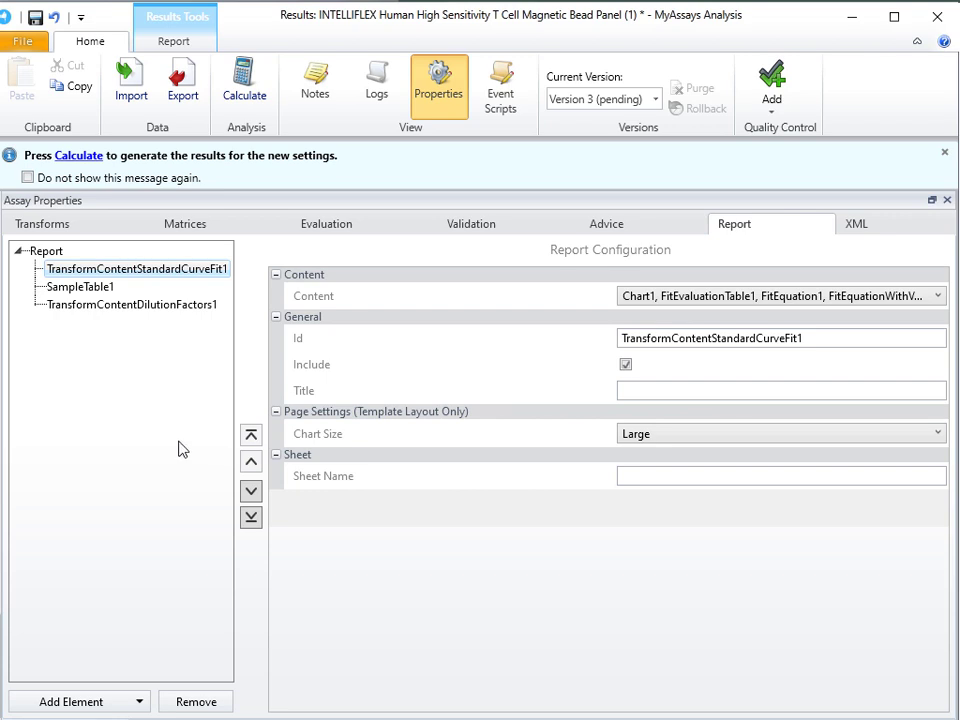
{"action": "left_click", "coordinate": [666, 480]}
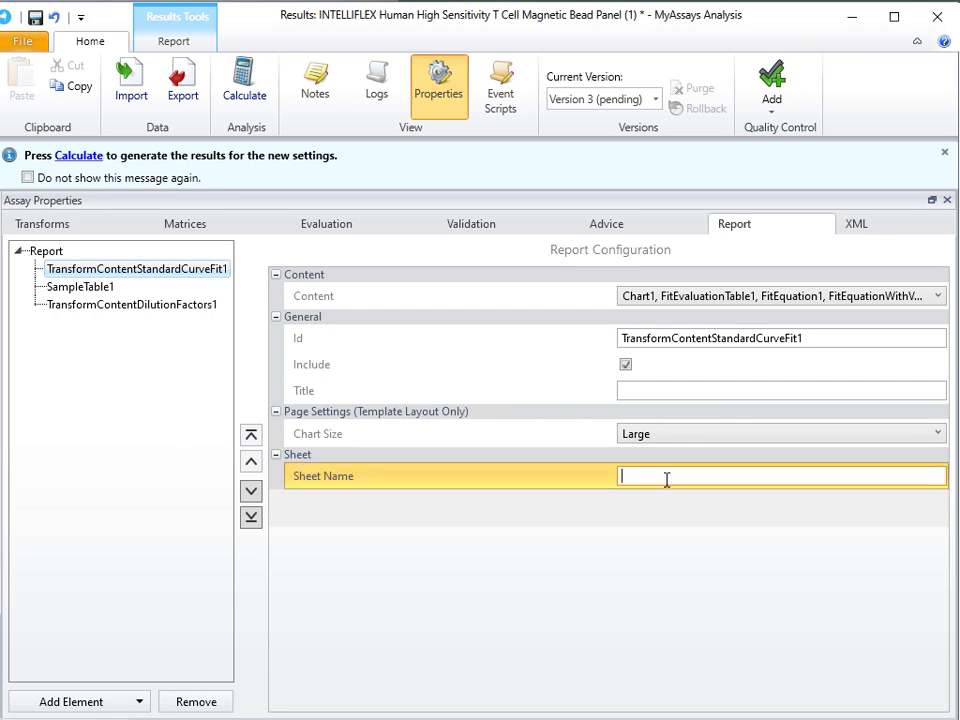
{"action": "type", "text": "{AnalyteName} Flt Details"}
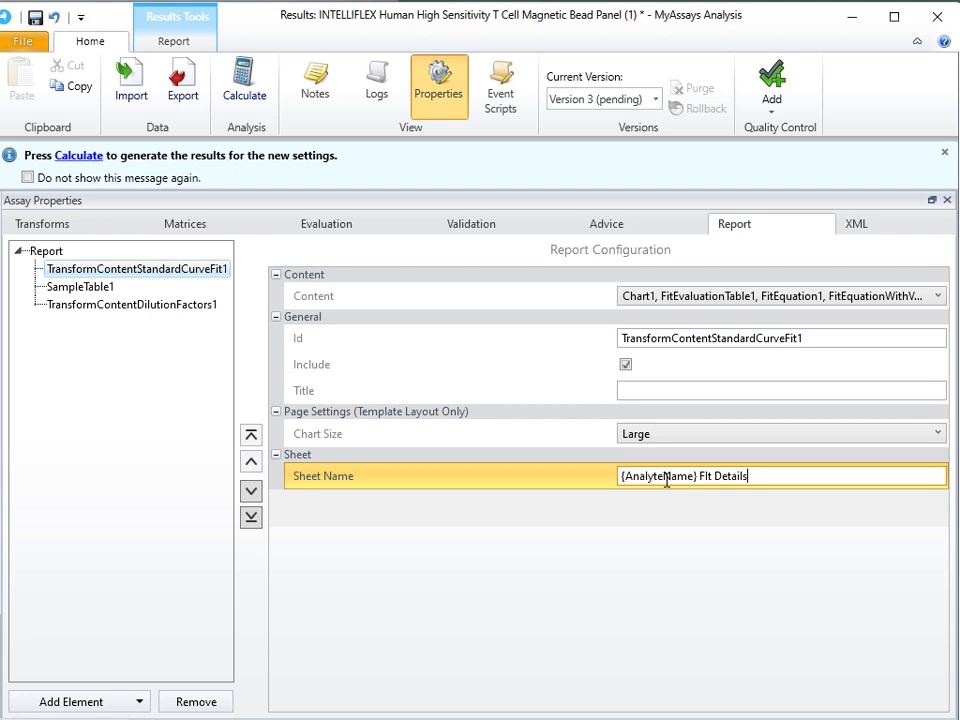
- In the assay's XML, add SheetName="{AnalyteName}" to the Chart1 content item of the standard curve fit report element
{"action": "left_click", "coordinate": [862, 225]}
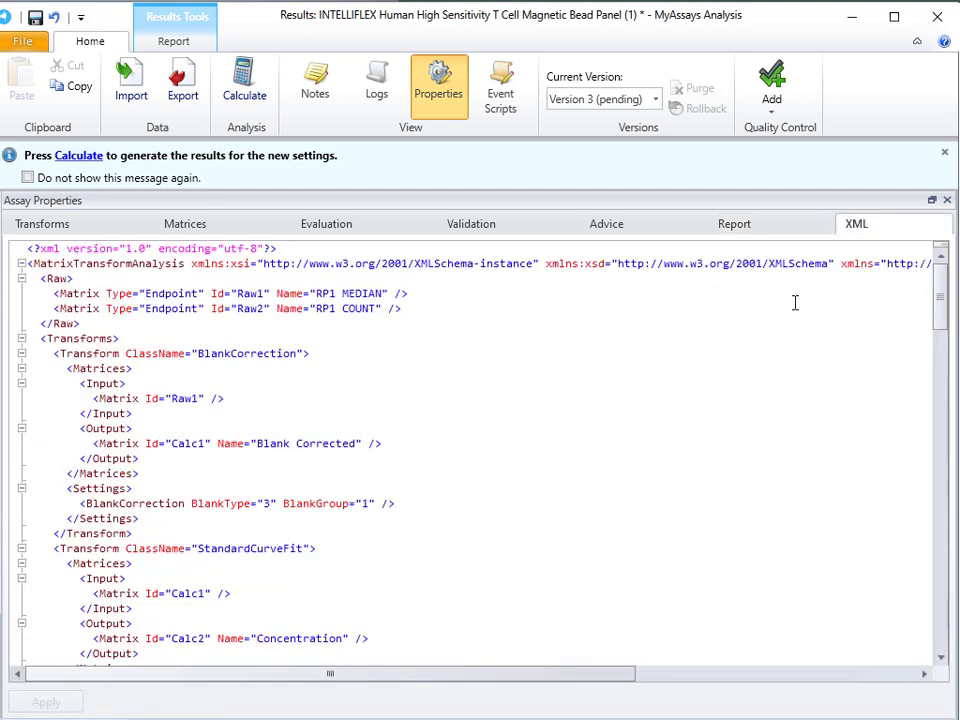
{"action": "scroll", "coordinate": [390, 430], "scroll_direction": "down", "scroll_amount": 15}
{"action": "scroll", "coordinate": [402, 399], "scroll_direction": "down", "scroll_amount": 10}
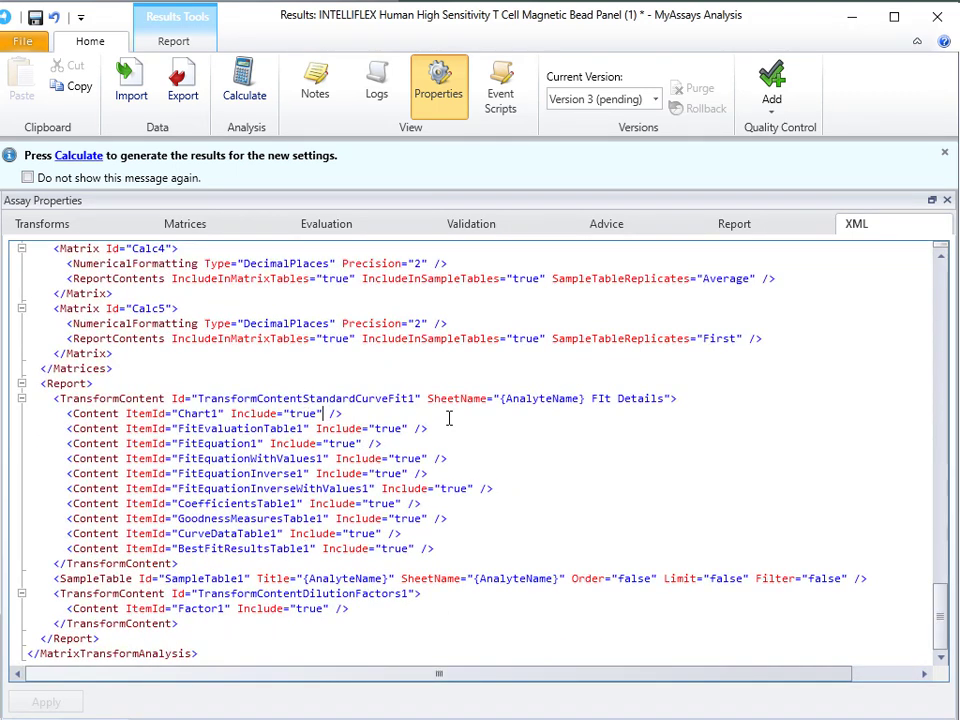
{"action": "type", "text": "S"}
{"action": "key", "text": "Return"}
{"action": "type", "text": "{A"}
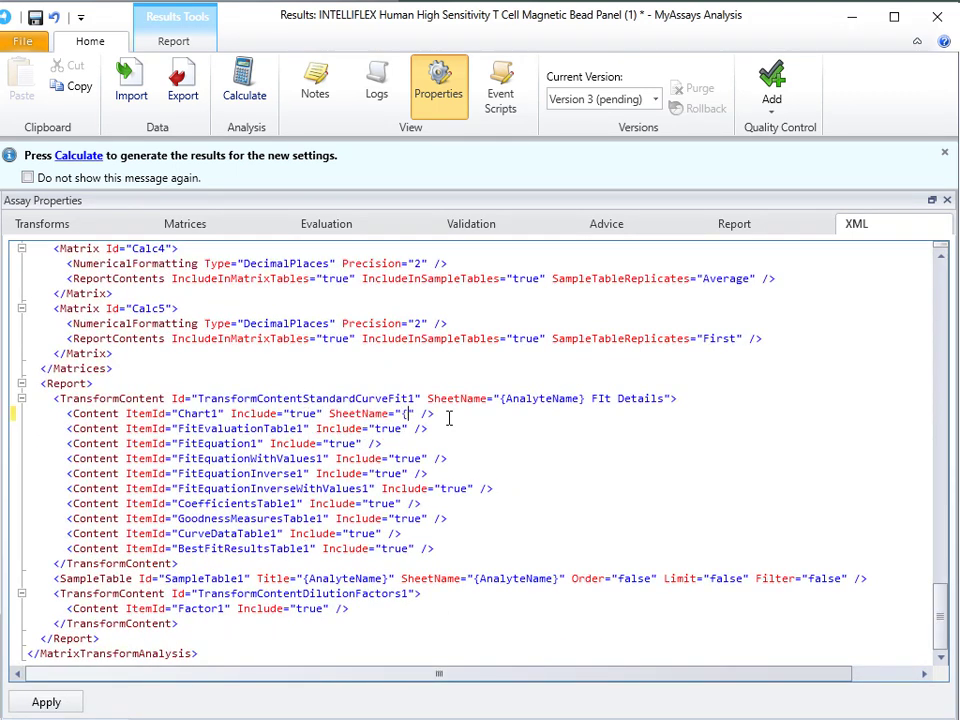
{"action": "type", "text": "nalyteName}"}
- Add SheetName="{AnalyteName}" to the CurveDataTable1 content item in the same report element
{"action": "left_click", "coordinate": [387, 533]}
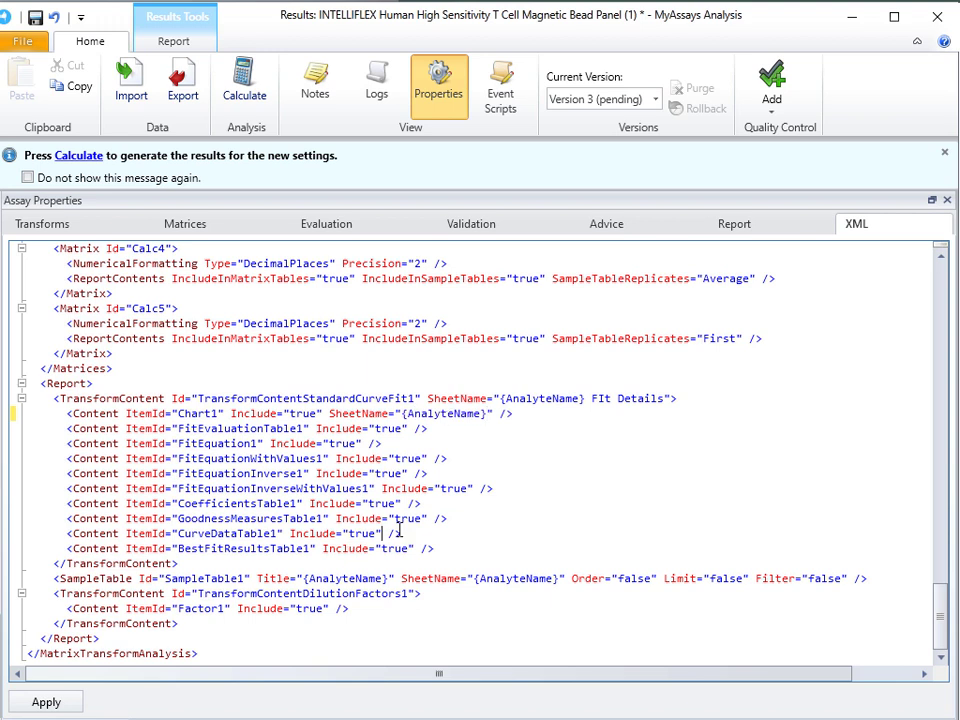
{"action": "type", "text": "s"}
{"action": "key", "text": "Return"}
{"action": "type", "text": "{AnalyteName}"}
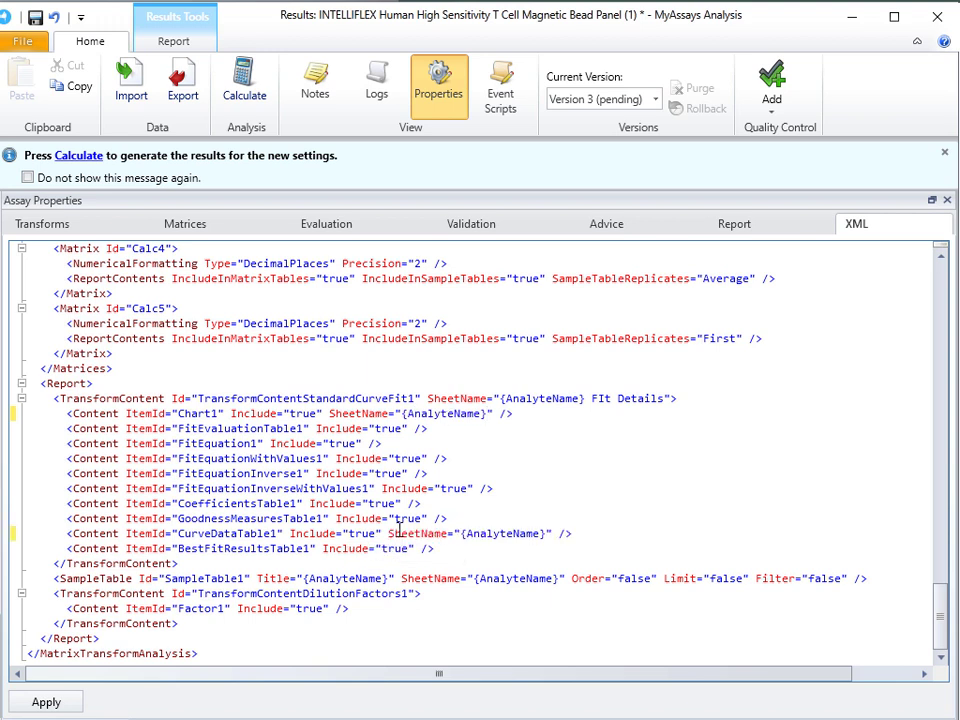
- Apply the edited assay XML and recalculate the results with the new report settings
{"action": "left_click", "coordinate": [70, 704]}
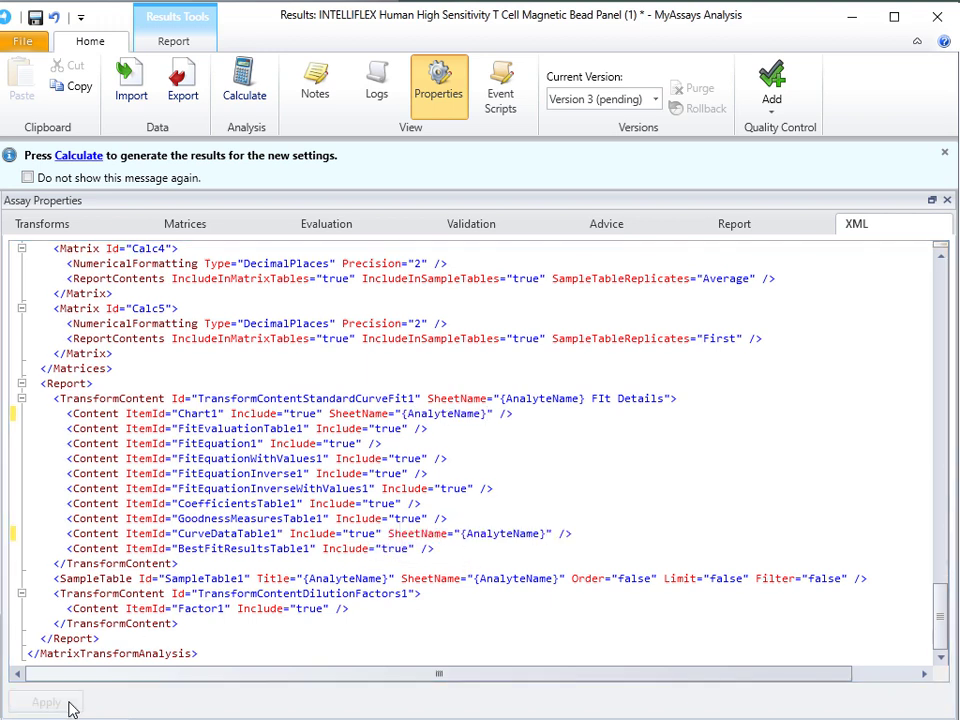
{"action": "left_click", "coordinate": [244, 90]}
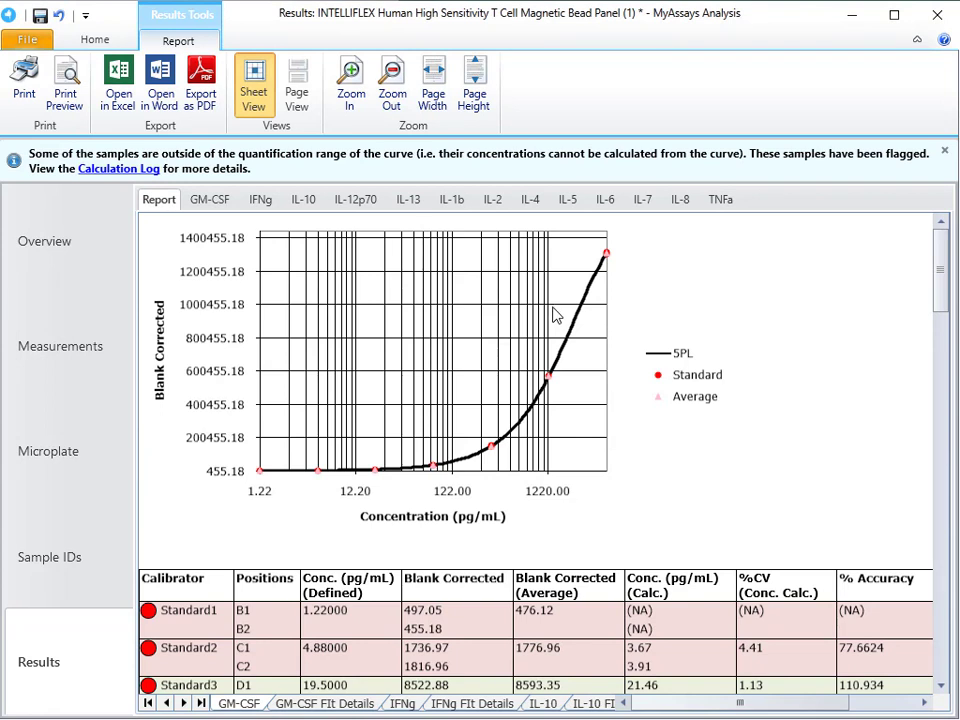
- Review the GM-CSF report sheet's curve chart, calibrator table and full sample table, along with the GM-CSF FIt Details sheet
{"action": "left_click", "coordinate": [308, 705]}
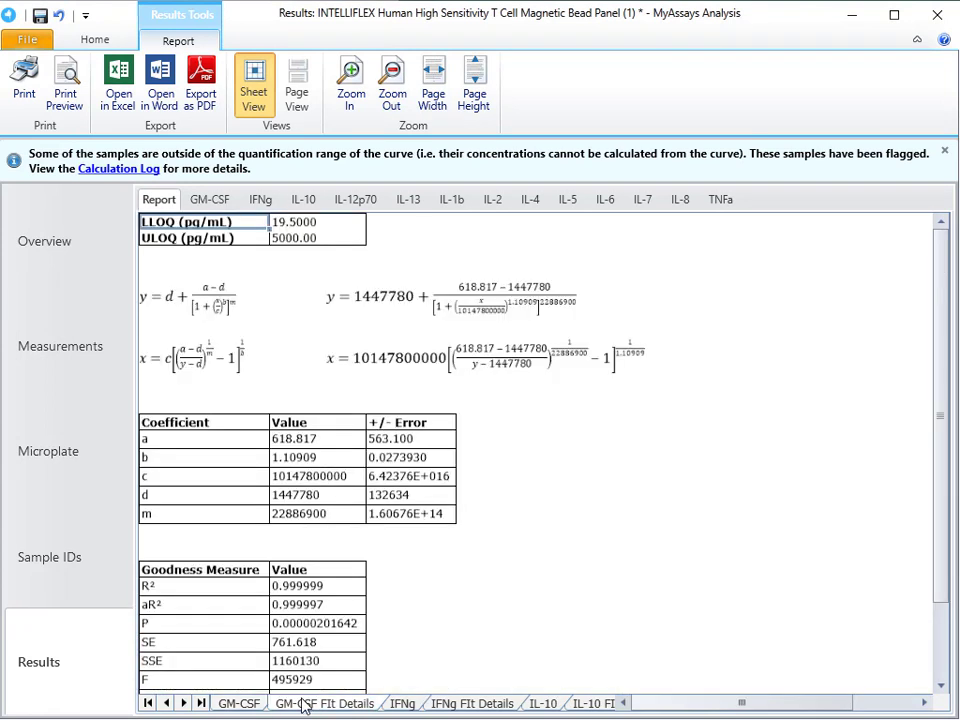
{"action": "left_click", "coordinate": [245, 706]}
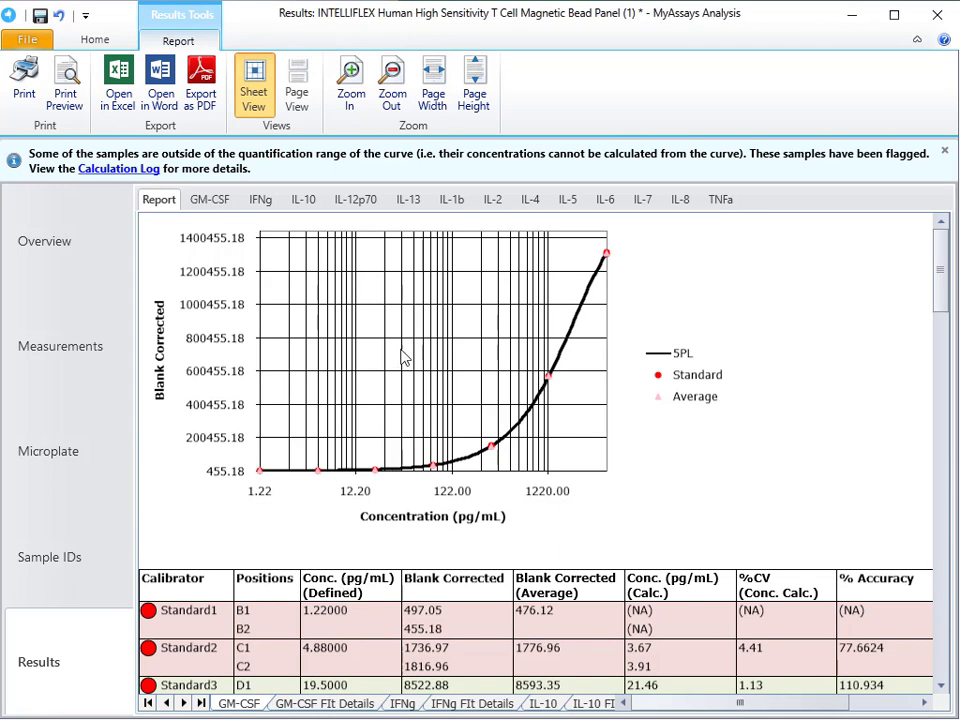
{"action": "scroll", "coordinate": [420, 370], "scroll_direction": "down", "scroll_amount": 3}
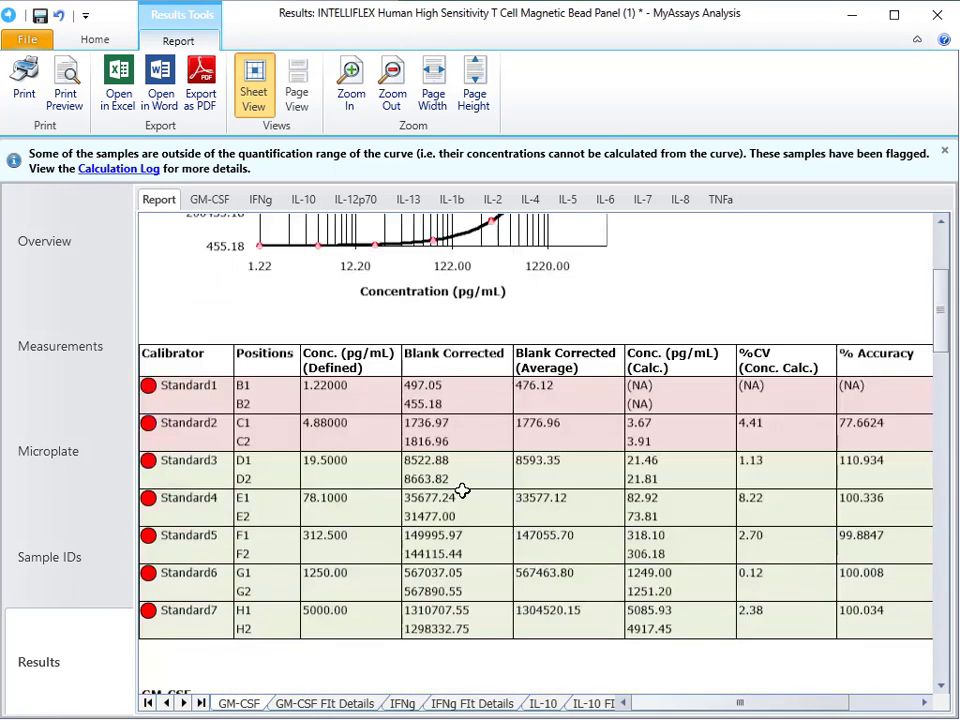
{"action": "scroll", "coordinate": [459, 493], "scroll_direction": "down", "scroll_amount": 5}
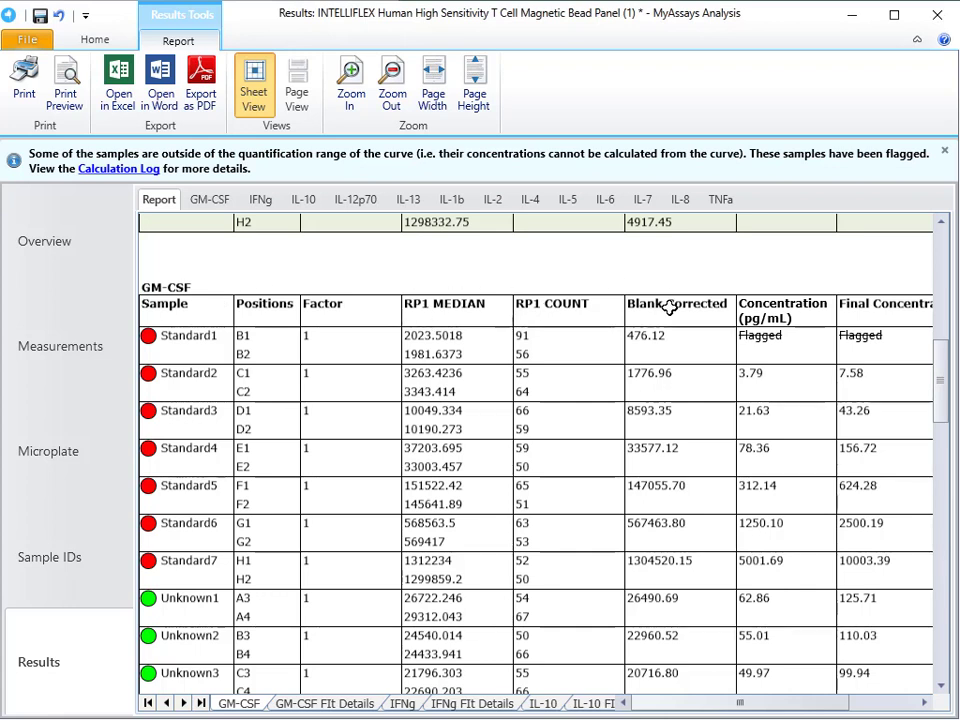
{"action": "left_click_drag", "start_coordinate": [739, 704], "coordinate": [818, 705]}
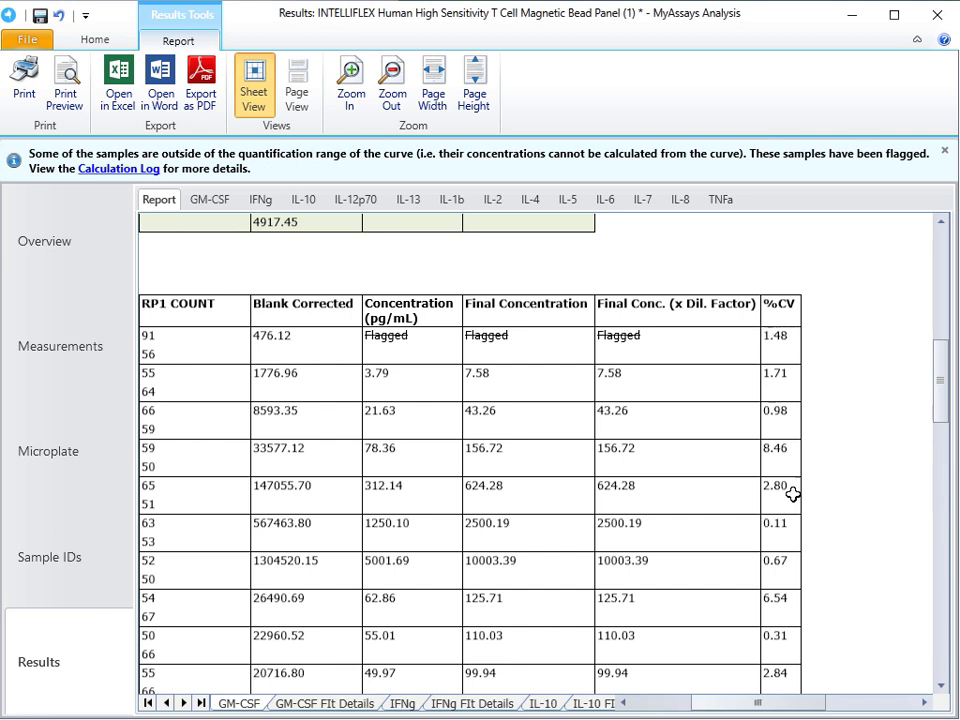
{"action": "left_click_drag", "start_coordinate": [772, 704], "coordinate": [636, 713]}
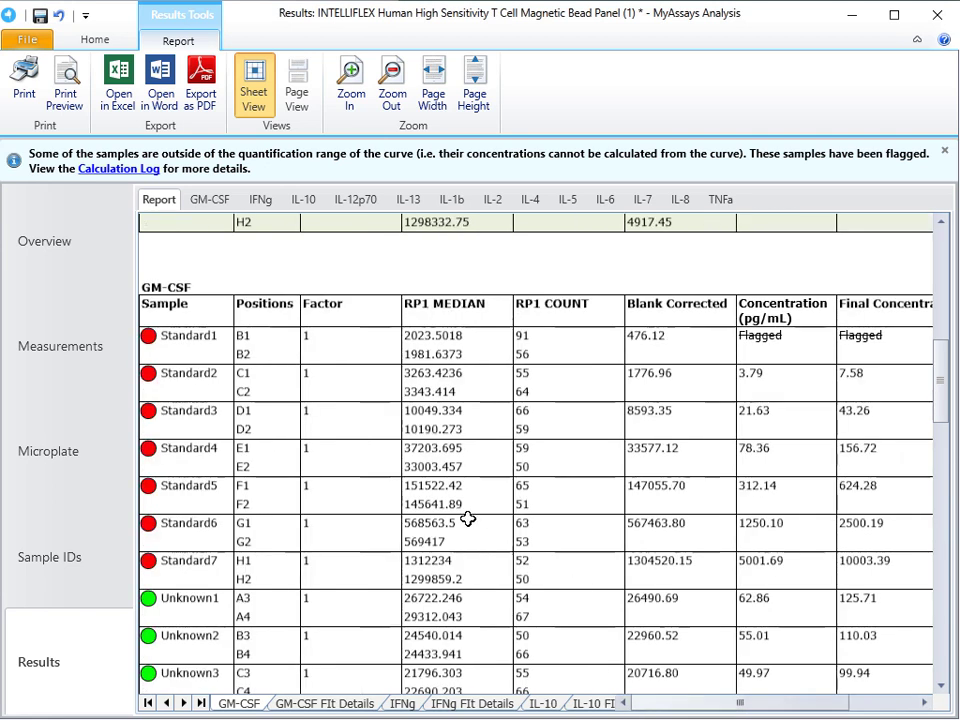
{"action": "scroll", "coordinate": [467, 518], "scroll_direction": "up", "scroll_amount": 10}
{"action": "left_click", "coordinate": [345, 708]}
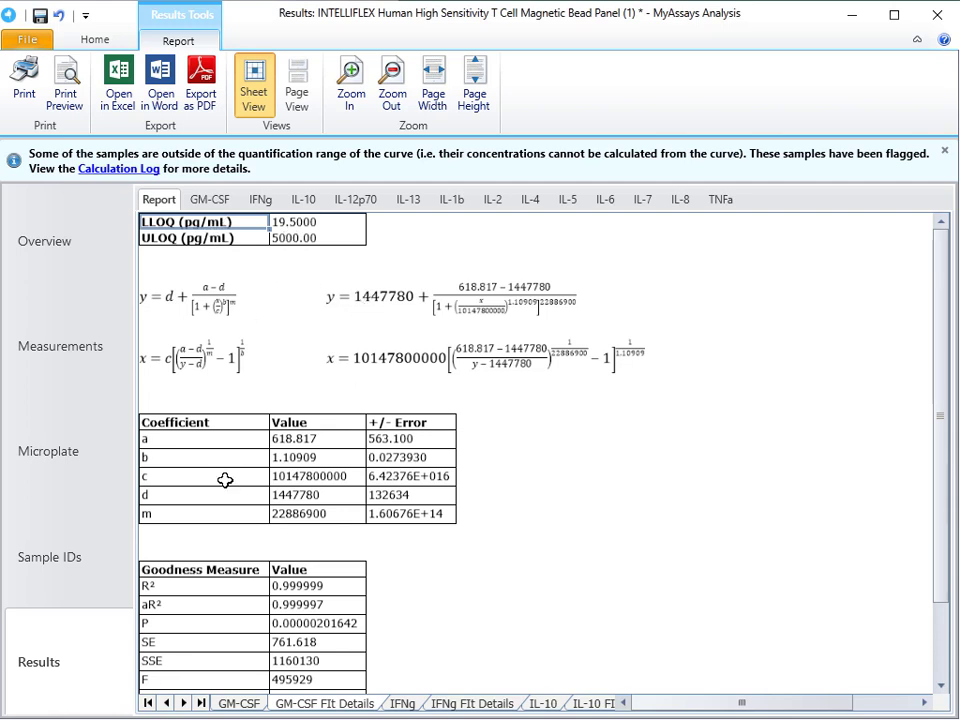
{"action": "scroll", "coordinate": [327, 440], "scroll_direction": "down", "scroll_amount": 3}
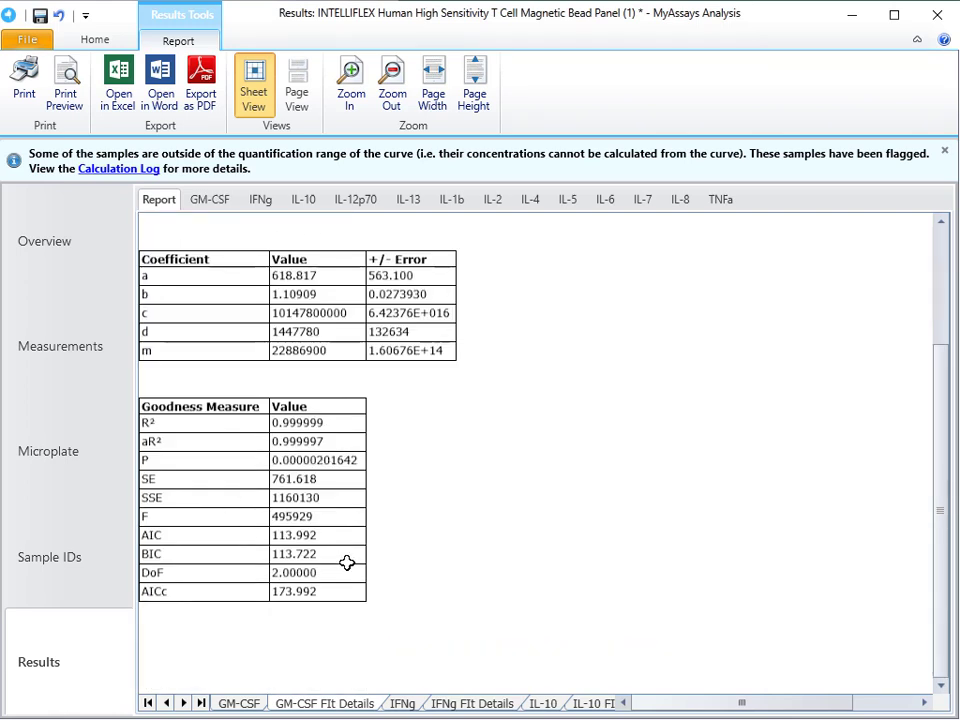
- Check the IFNg, IFNg FIt Details and IL-10 report sheets for their charts, tables and fit information
{"action": "left_click", "coordinate": [402, 702]}
{"action": "scroll", "coordinate": [420, 497], "scroll_direction": "down", "scroll_amount": 10}
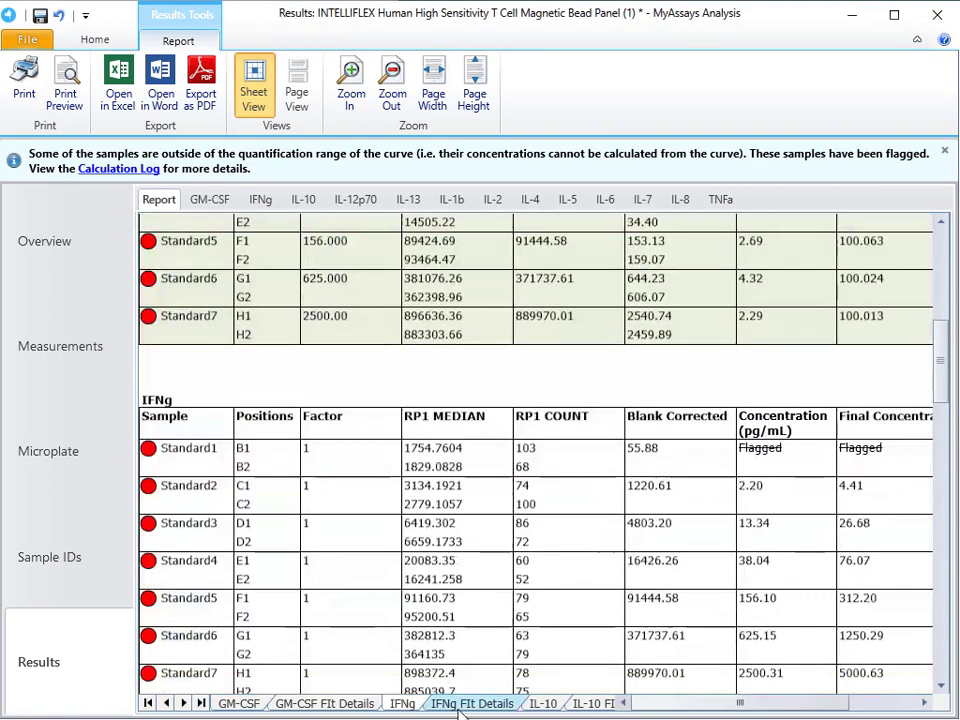
{"action": "scroll", "coordinate": [431, 456], "scroll_direction": "down", "scroll_amount": 15}
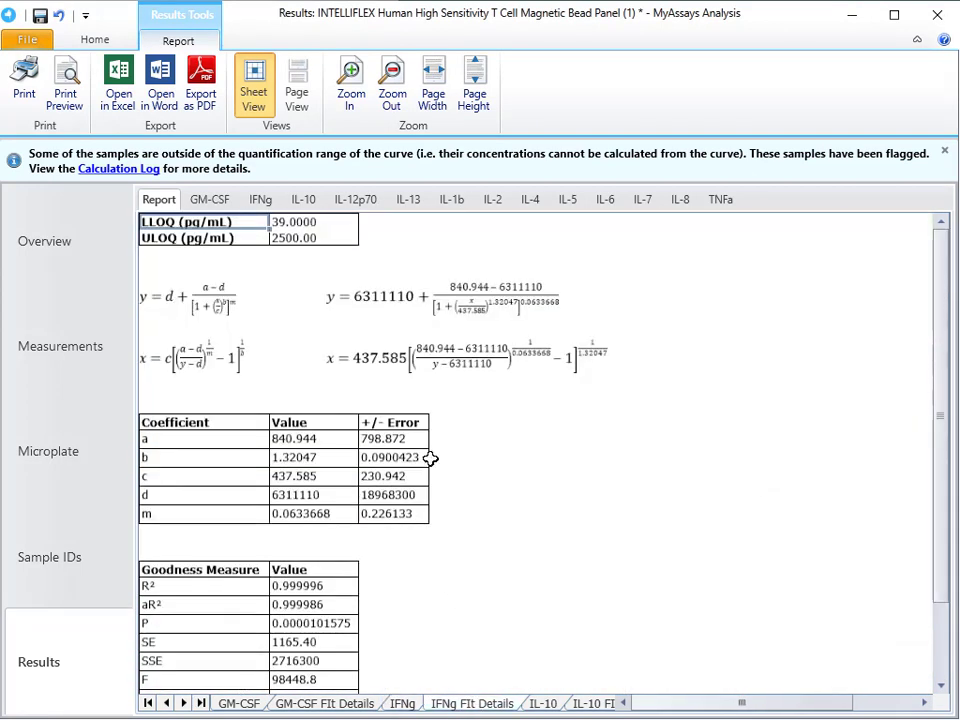
{"action": "left_click", "coordinate": [548, 704]}
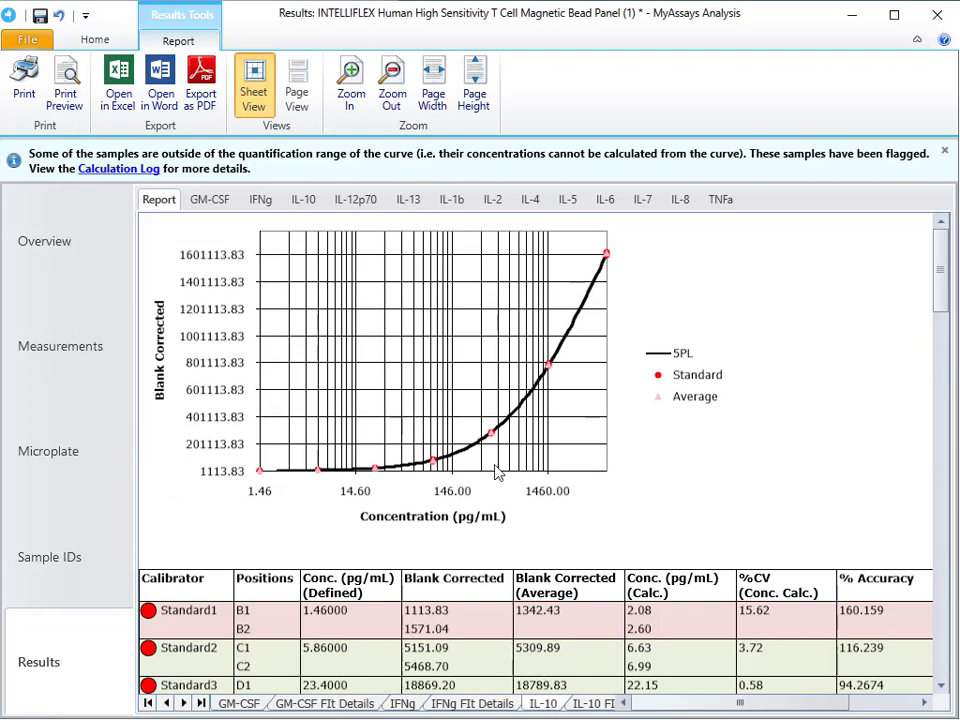
{"action": "scroll", "coordinate": [490, 468], "scroll_direction": "down", "scroll_amount": 12}
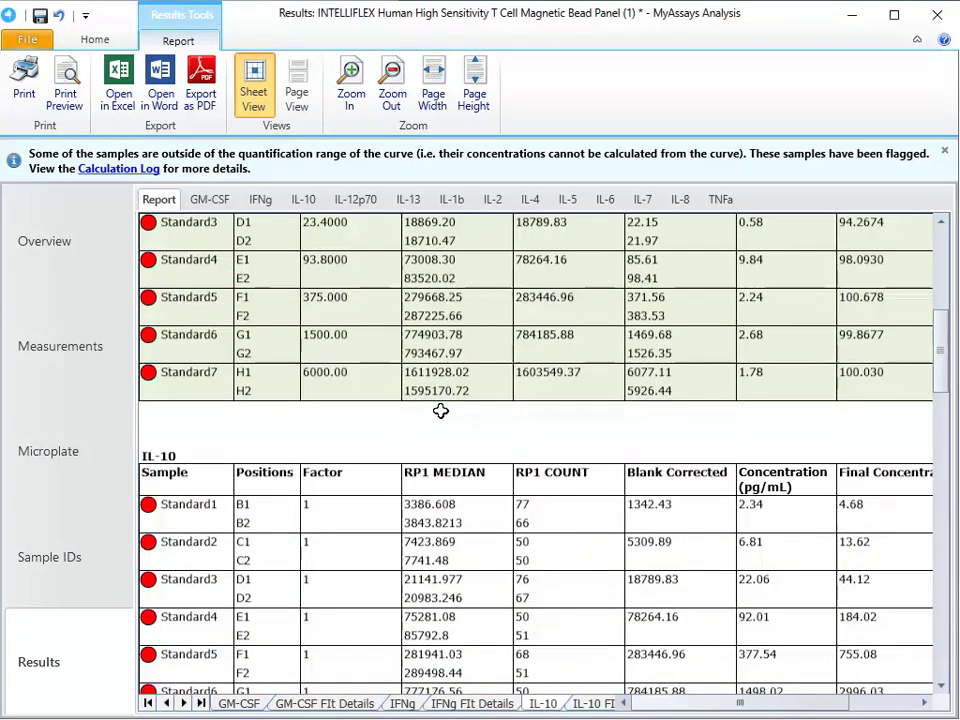
- View the separate standard curve fits for GM-CSF, IFNg and IL-10, and return to the IL-10 chart in the report
{"action": "left_click", "coordinate": [212, 202]}
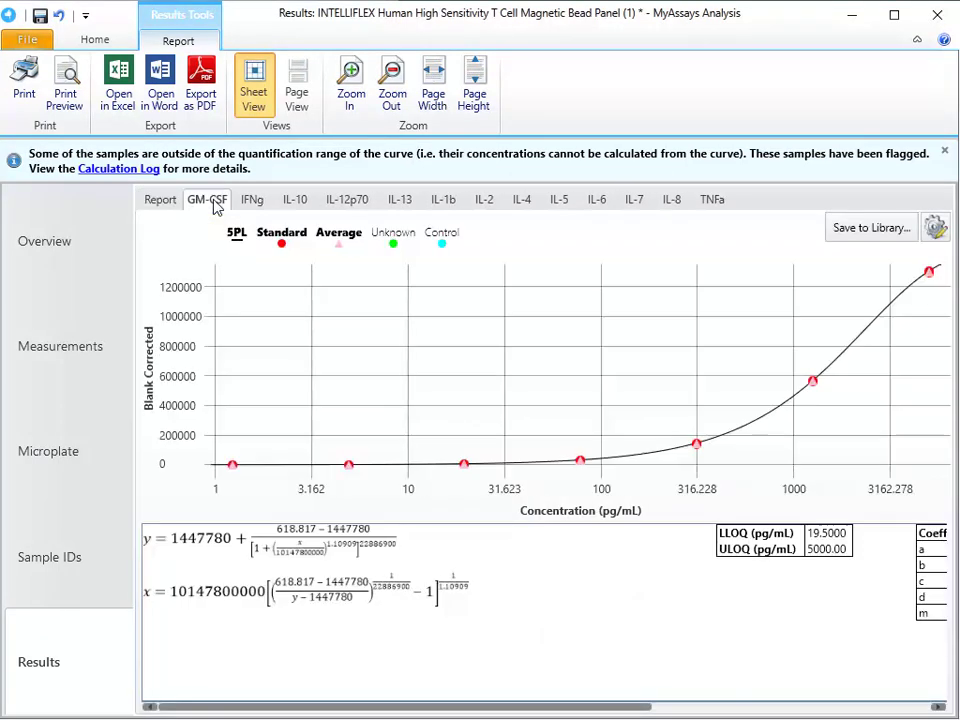
{"action": "left_click", "coordinate": [257, 204]}
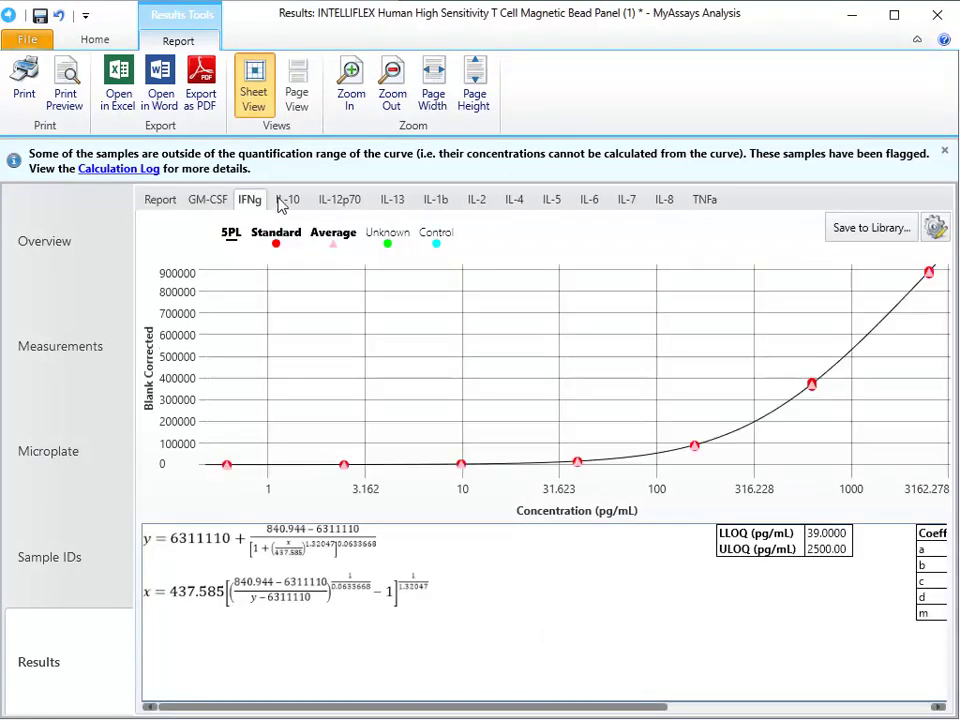
{"action": "left_click", "coordinate": [292, 203]}
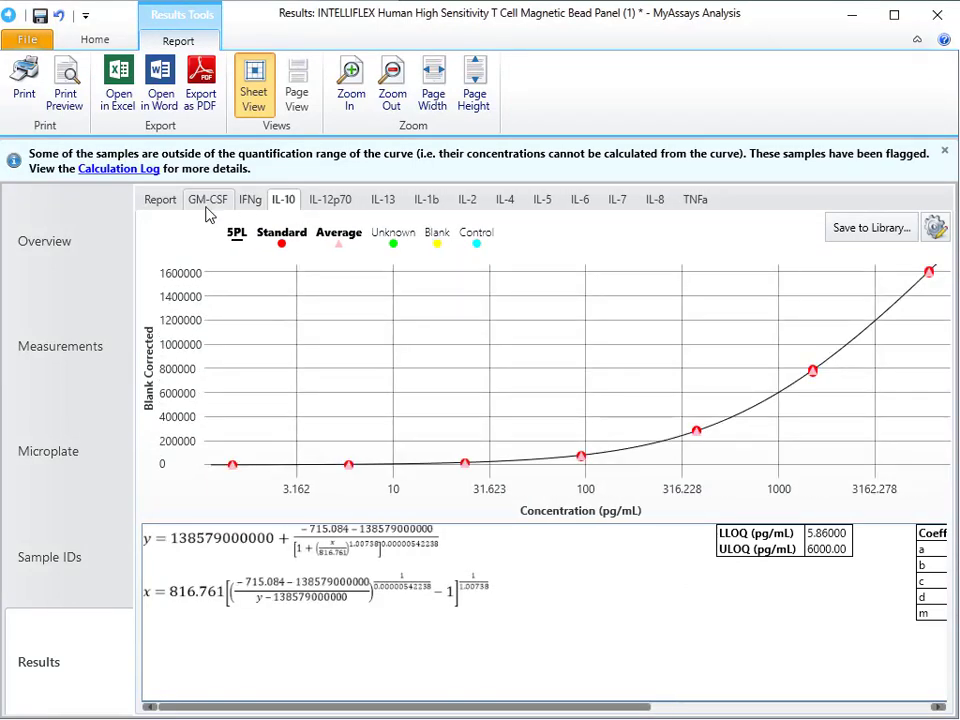
{"action": "left_click", "coordinate": [158, 201]}
{"action": "scroll", "coordinate": [369, 400], "scroll_direction": "up", "scroll_amount": 3}
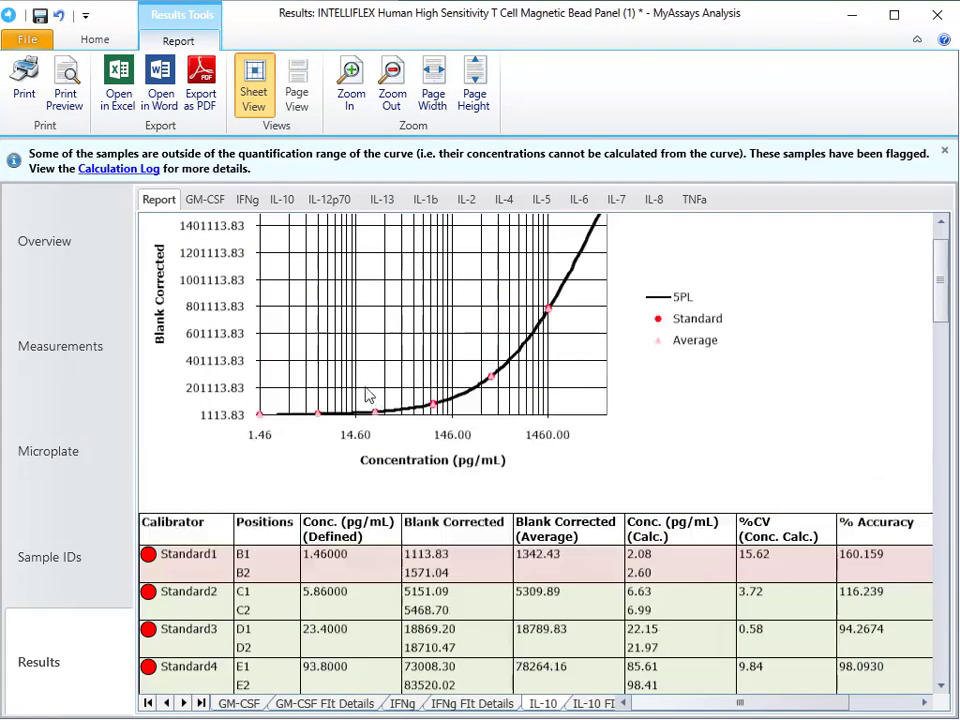
{"action": "scroll", "coordinate": [372, 393], "scroll_direction": "up", "scroll_amount": 1}
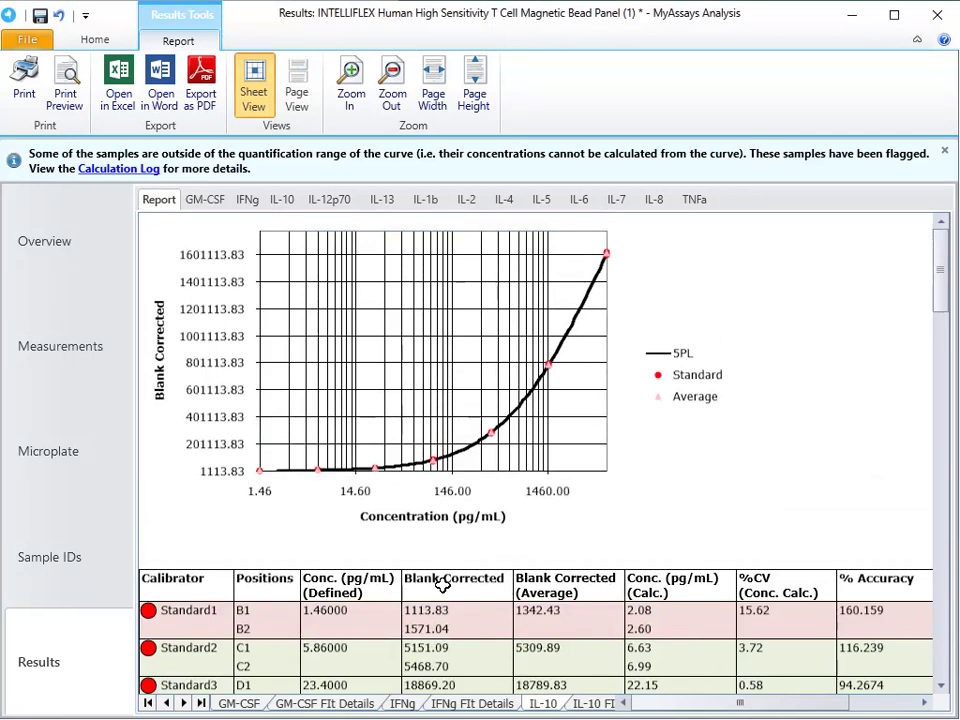